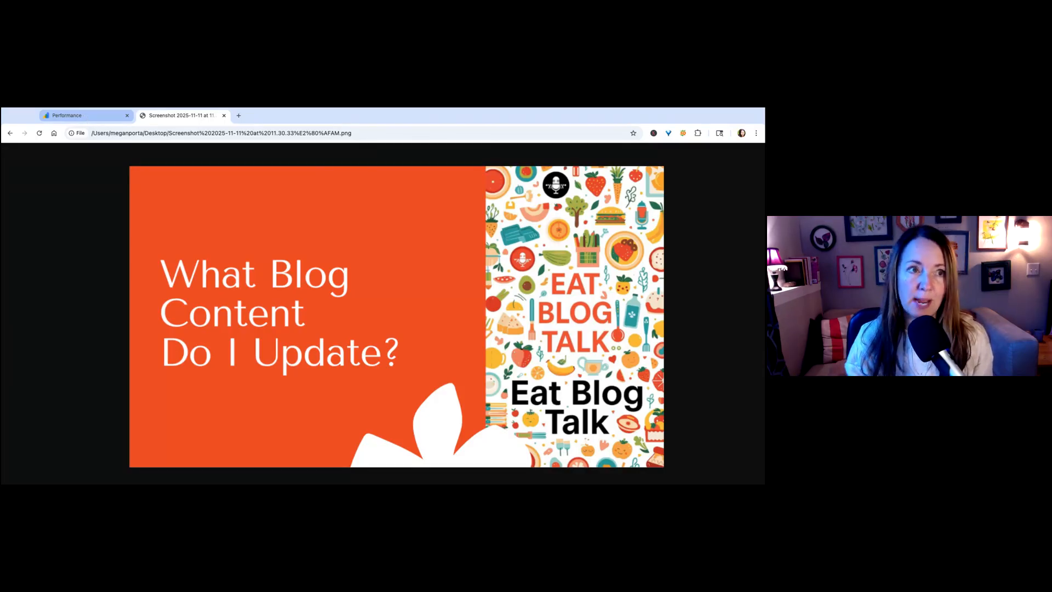
- Switch to the Search Console performance report for pipandebby.com and review its chart and top queries
left_click(82, 115)
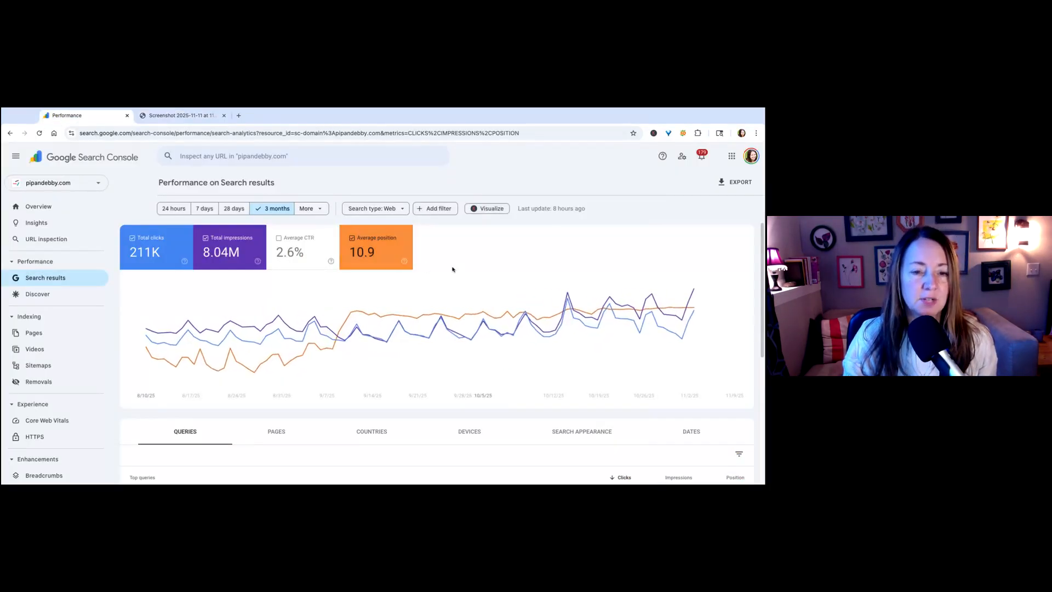
scroll(272, 293, "down", 2)
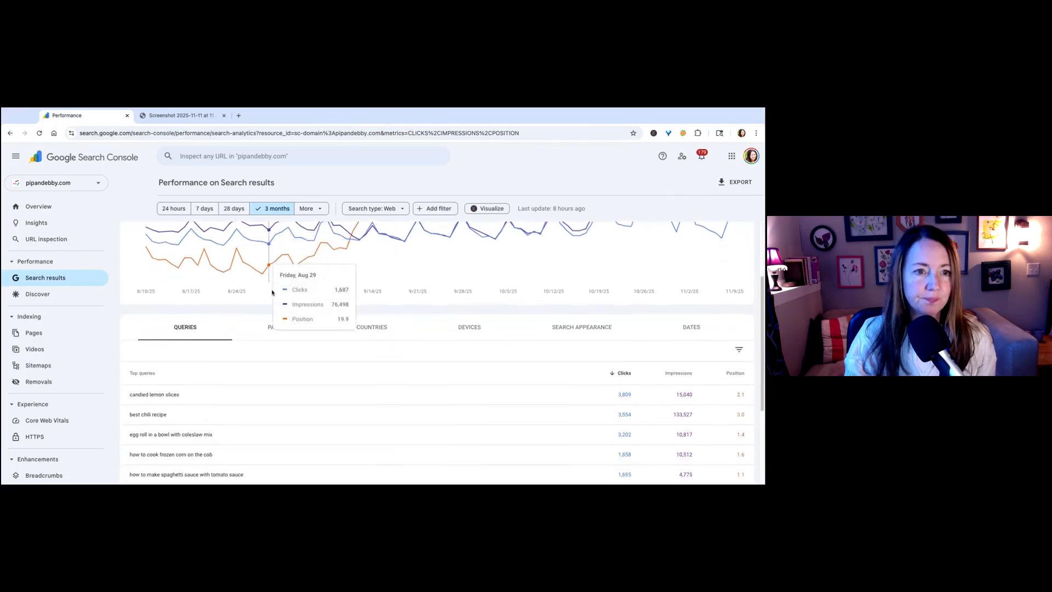
scroll(272, 293, "up", 2)
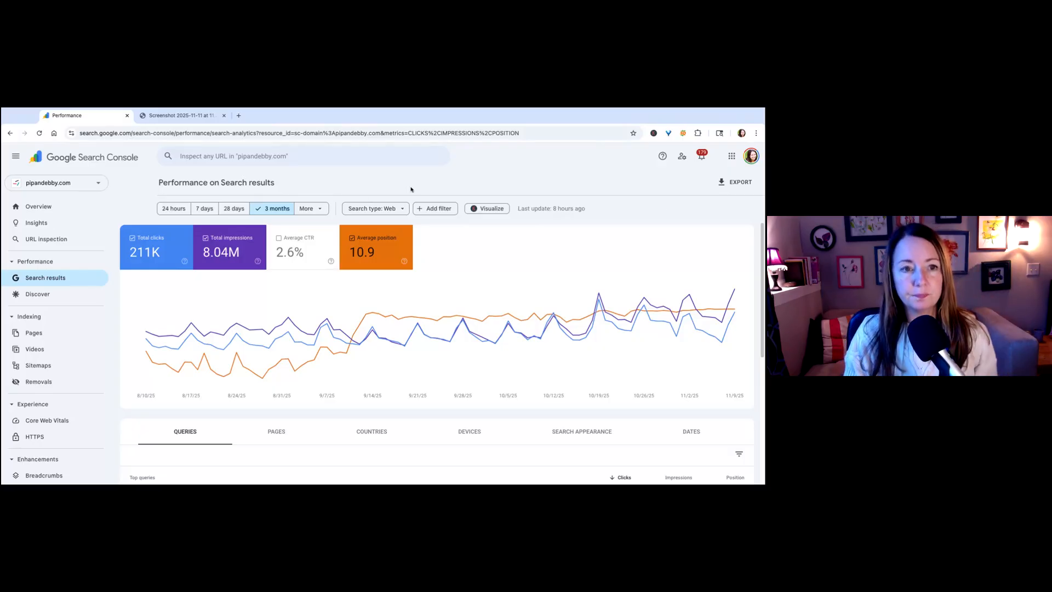
- Choose a custom date range for the performance report and set its start date to 2025-01-01
left_click(310, 209)
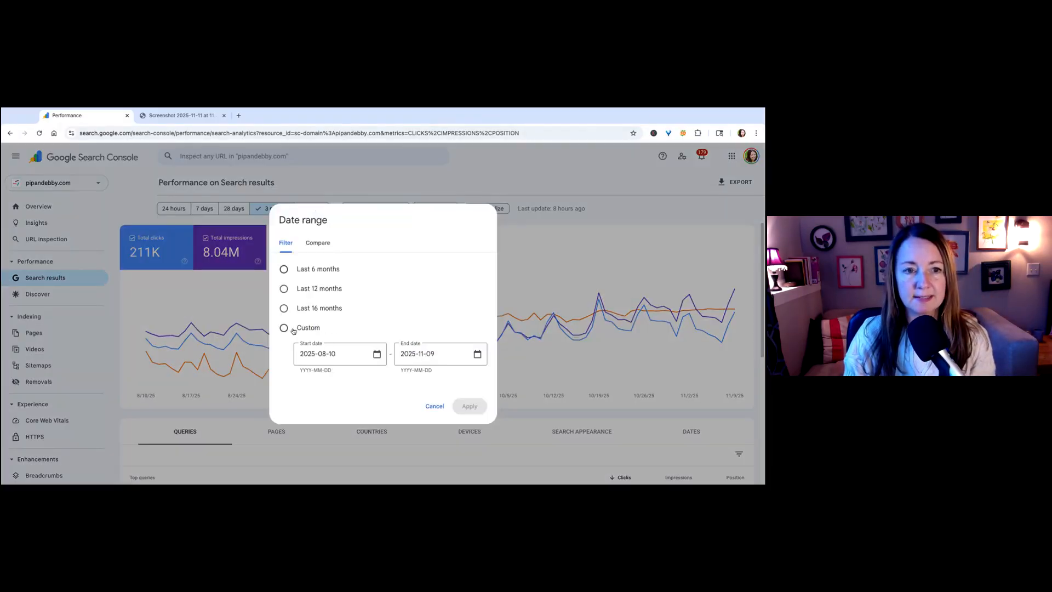
left_click(285, 330)
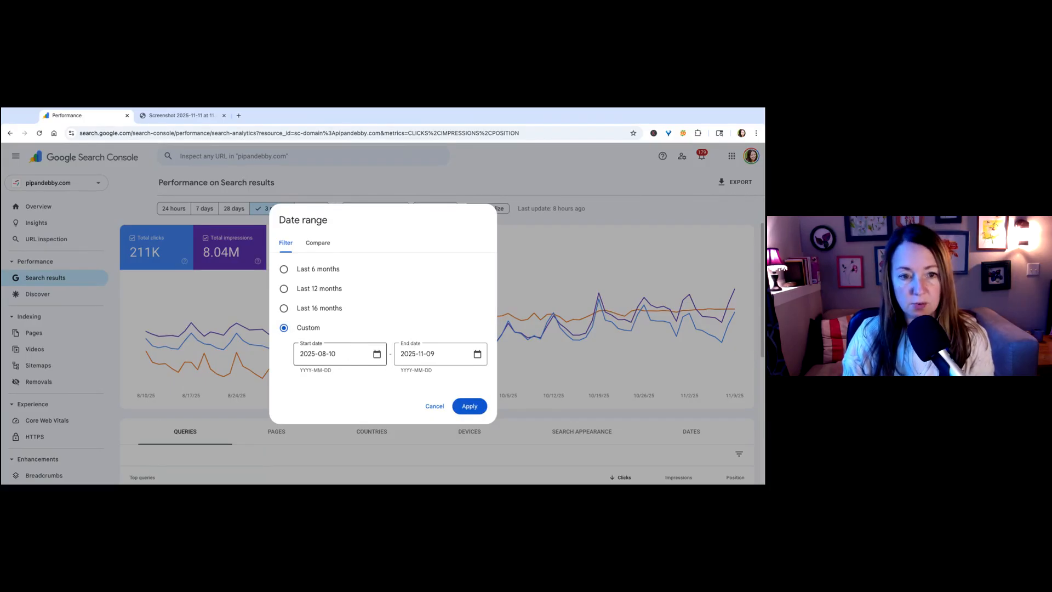
left_click(377, 354)
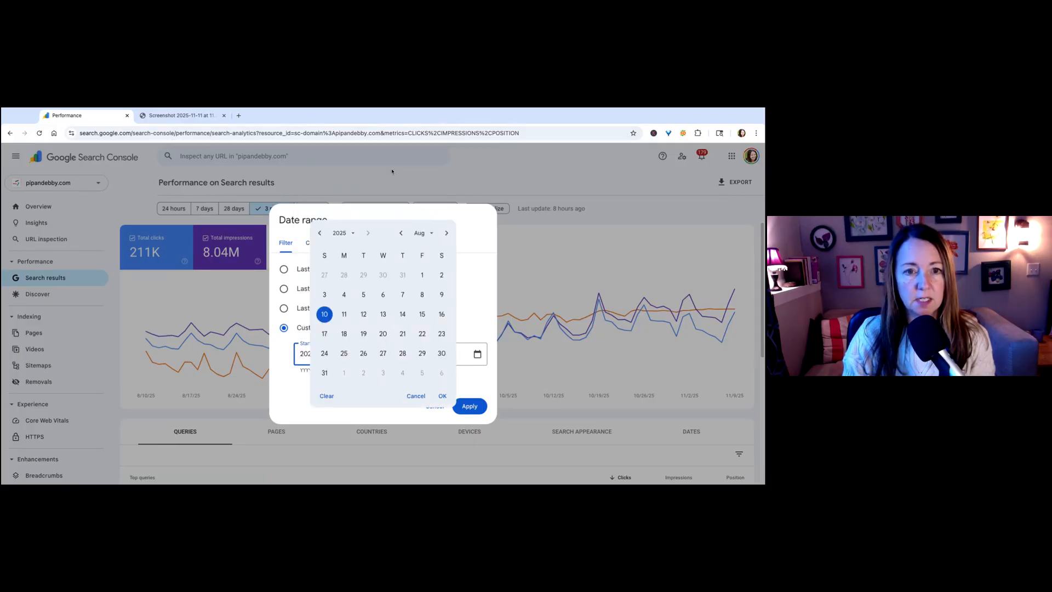
left_click(402, 233)
left_click(402, 233)
left_click(402, 233)
left_click(402, 233)
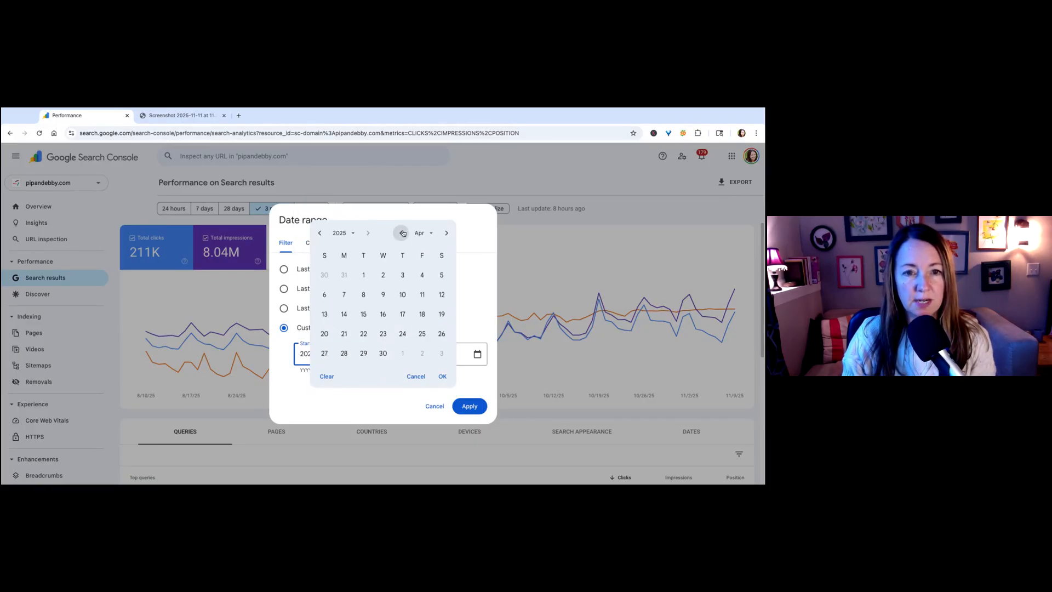
left_click(401, 233)
left_click(402, 233)
left_click(402, 233)
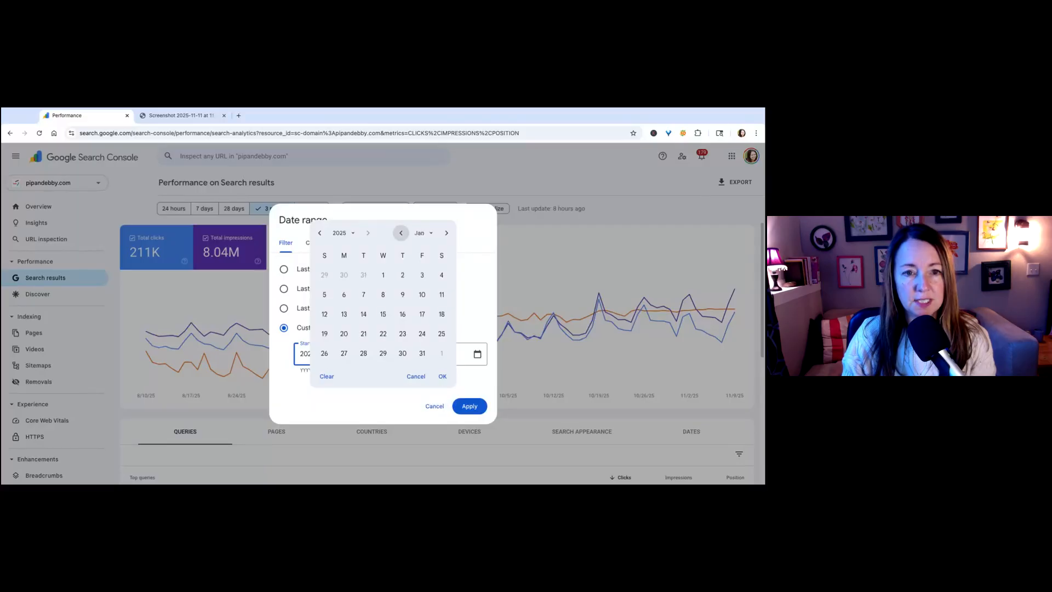
left_click(382, 276)
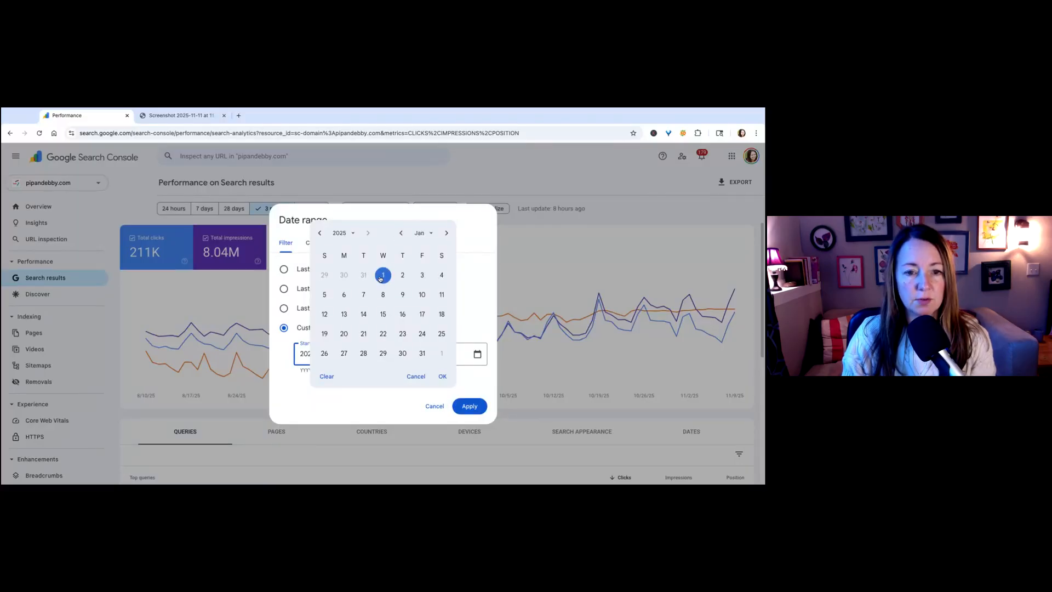
left_click(441, 376)
- Set the custom range's end date to 2025-03-31 and apply the range to the report
triple_click(426, 355)
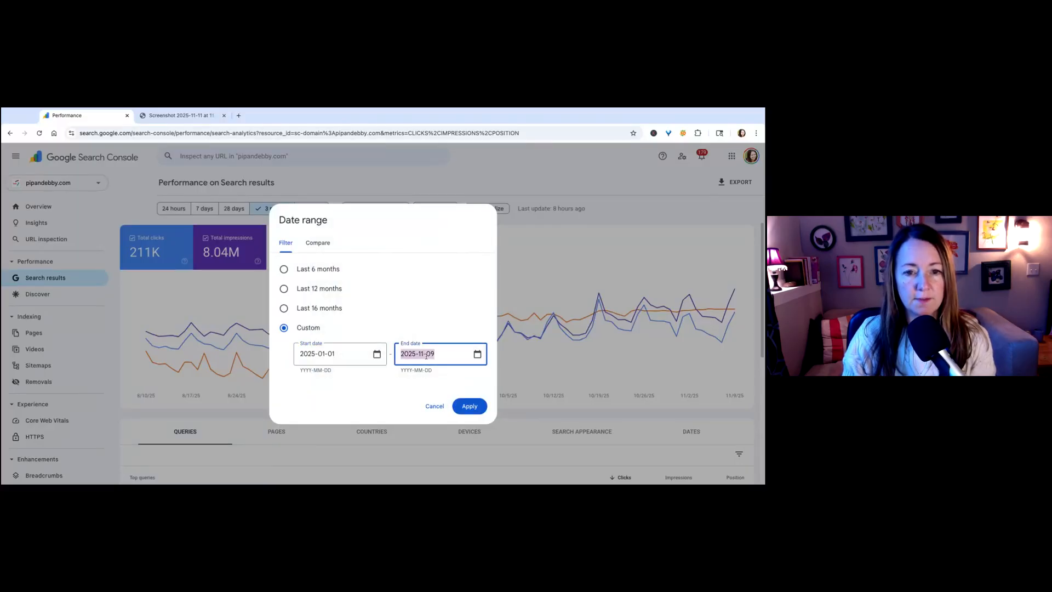
left_click(477, 354)
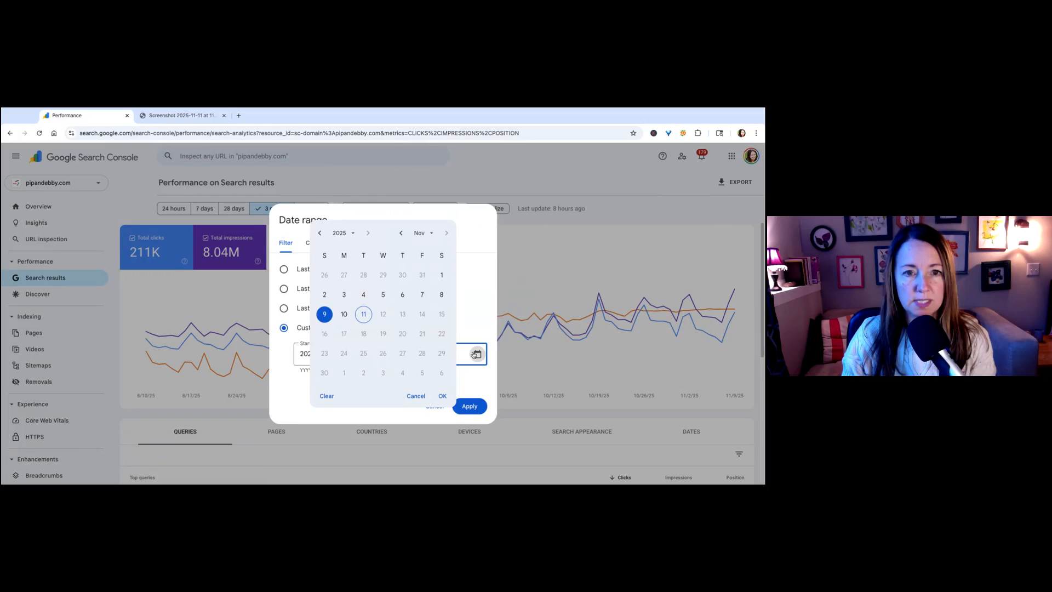
left_click(402, 234)
left_click(402, 234)
left_click(401, 234)
left_click(401, 234)
left_click(401, 234)
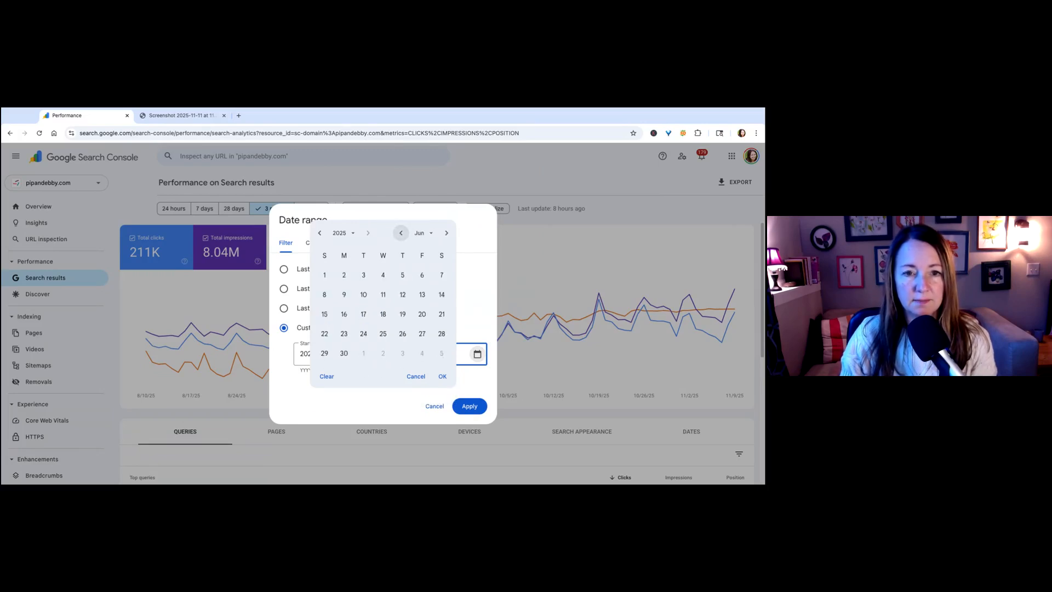
left_click(402, 234)
left_click(401, 234)
left_click(401, 234)
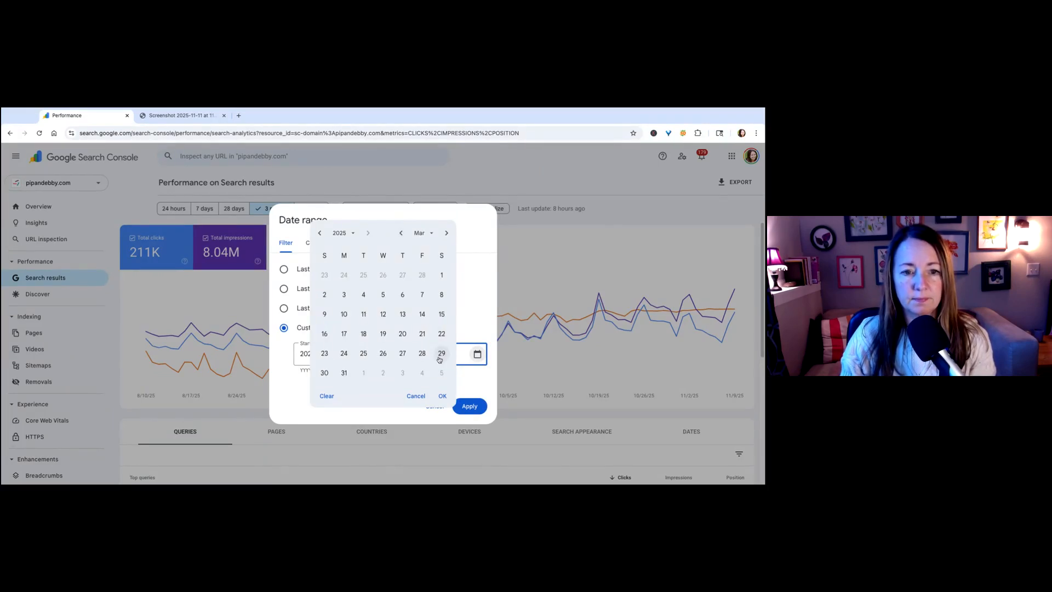
left_click(344, 373)
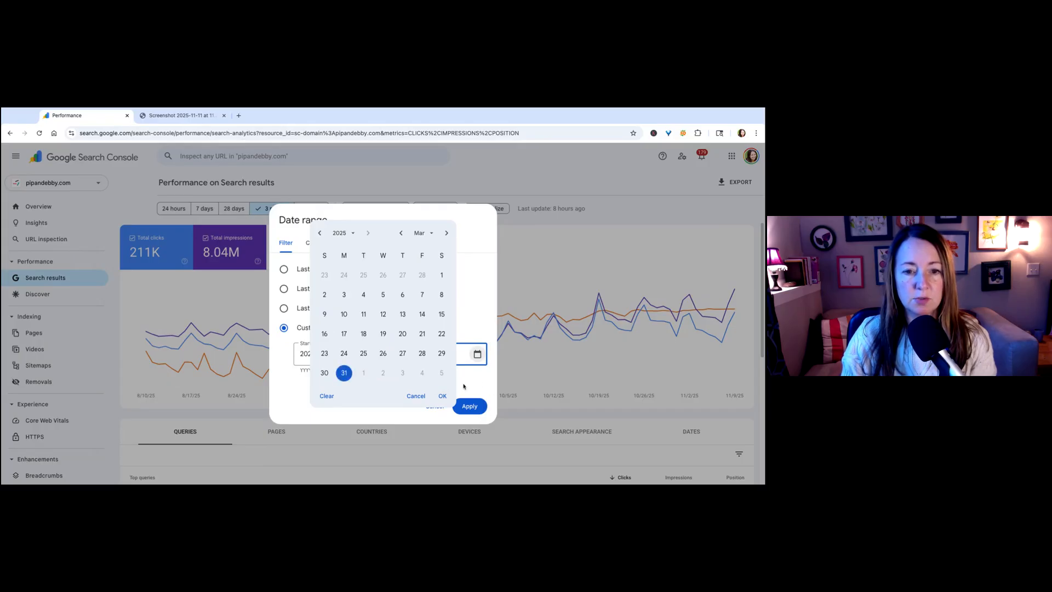
left_click(442, 395)
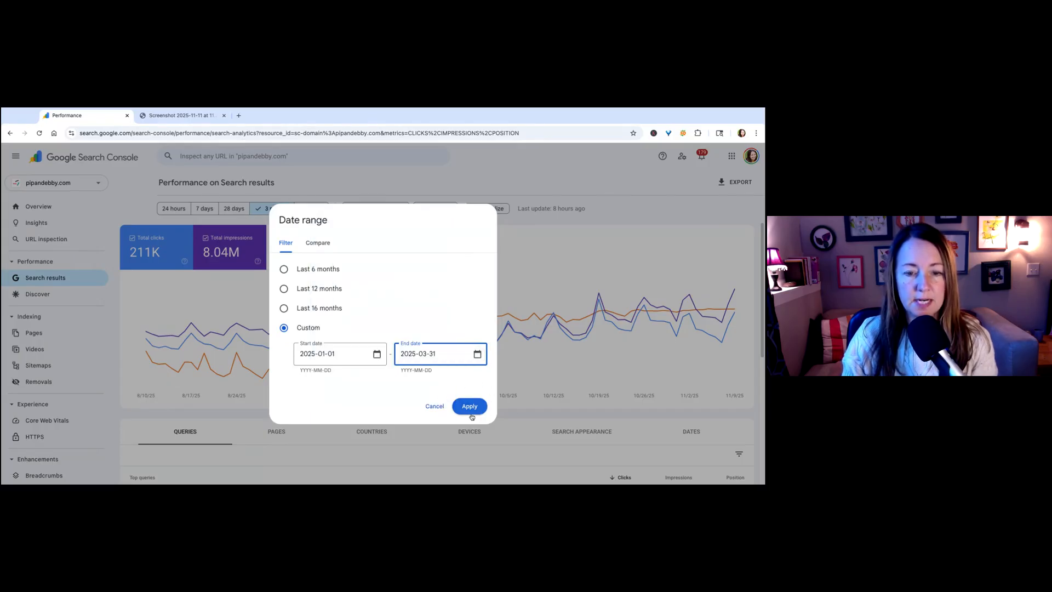
left_click(469, 414)
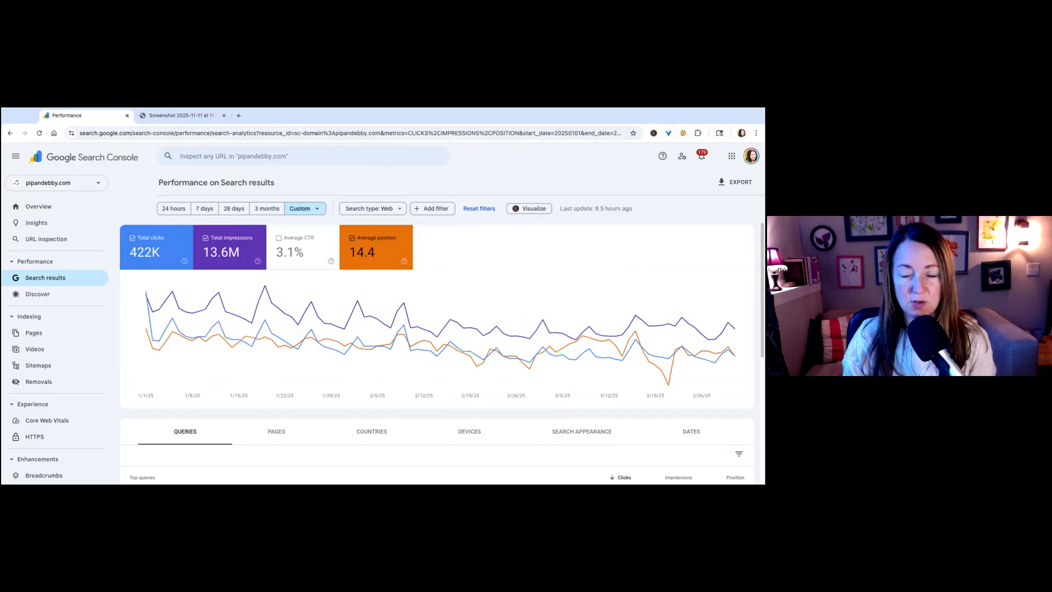
- Export the filtered performance report to Google Sheets and display its Pages sheet
left_click(729, 185)
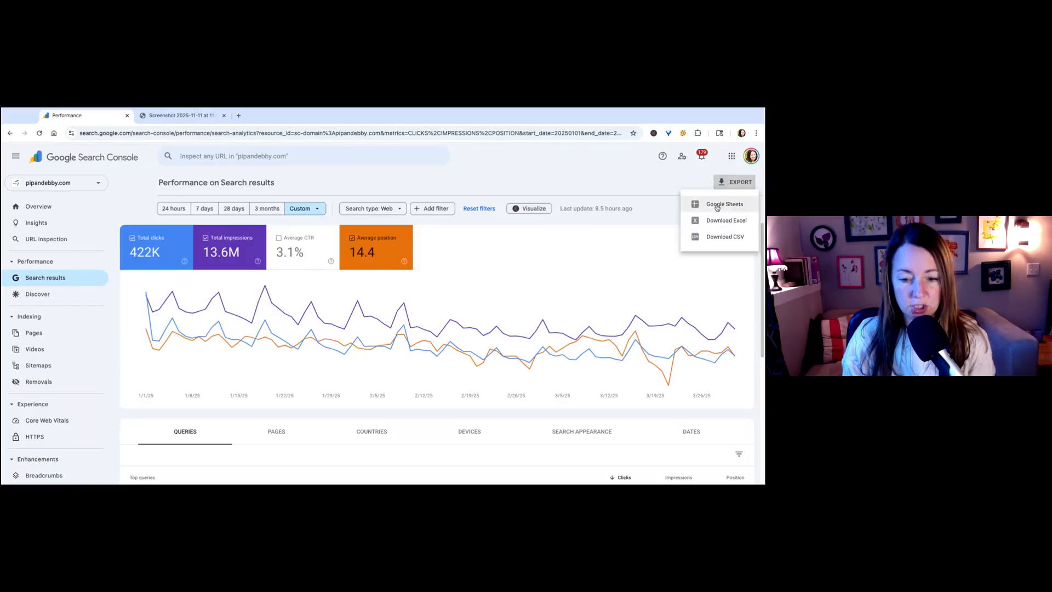
left_click(718, 205)
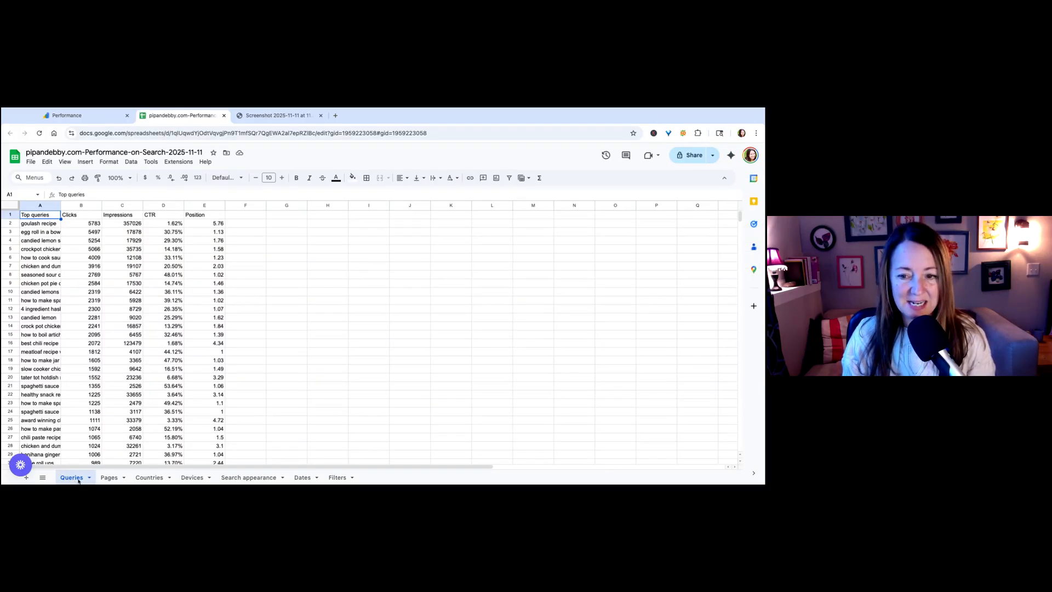
left_click(110, 478)
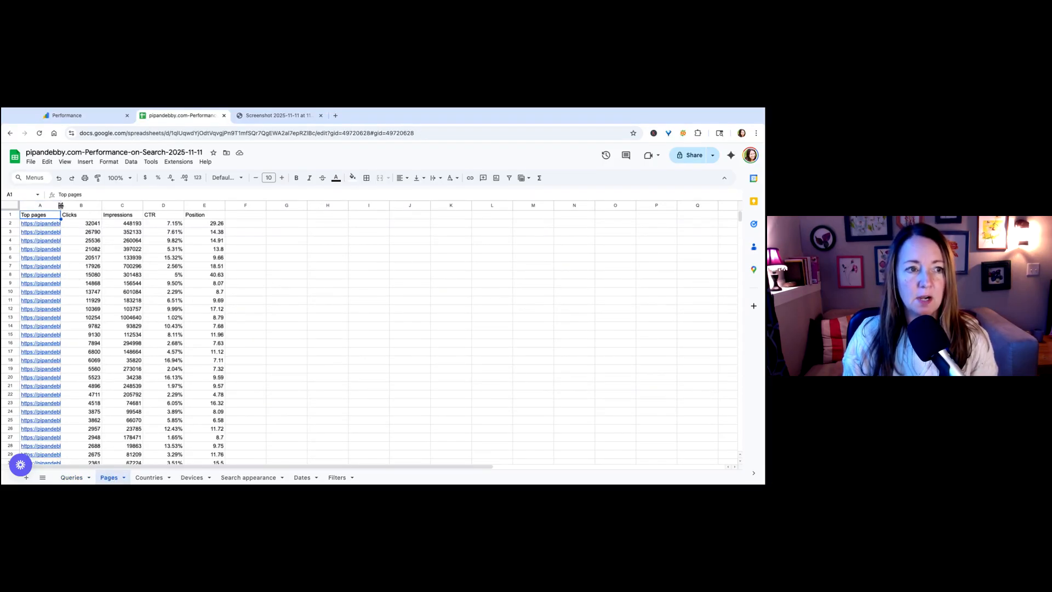
- Widen the Top pages column on the Pages sheet and look through the list of page URLs
left_click_drag(60, 205, 115, 205)
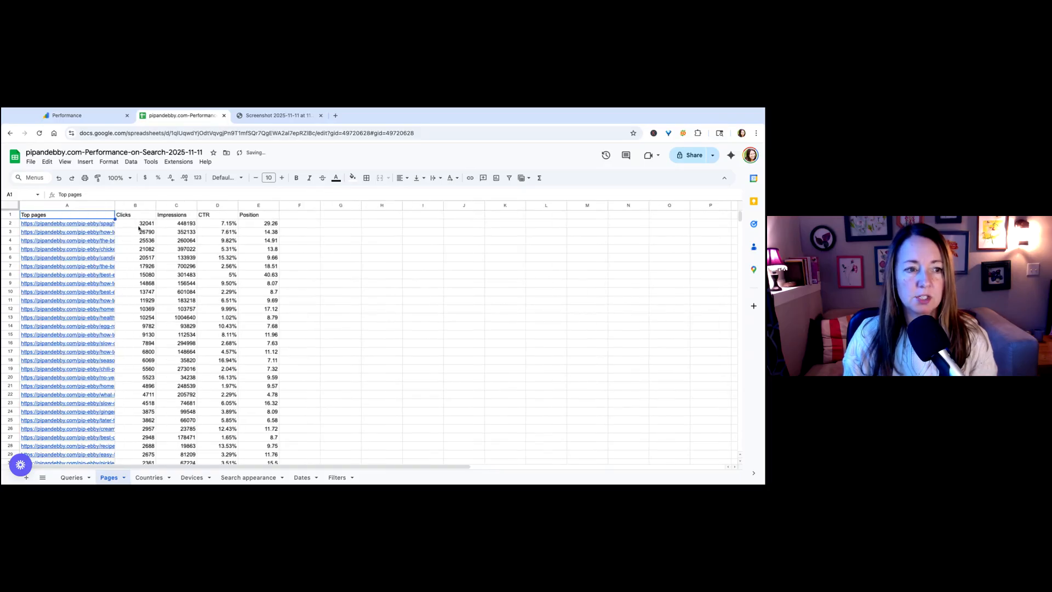
scroll(67, 297, "down", 15)
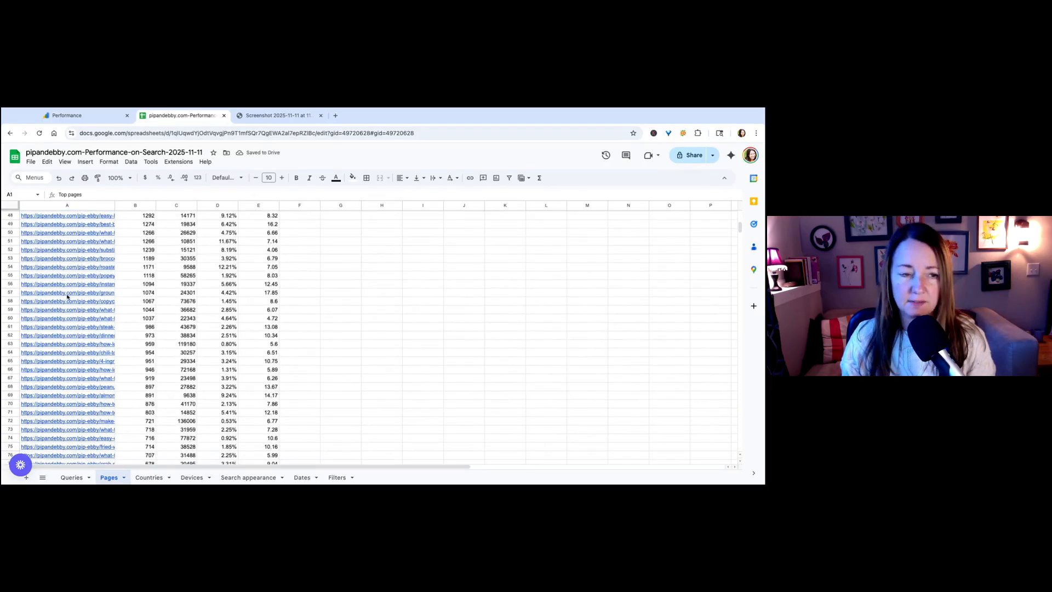
scroll(67, 296, "up", 15)
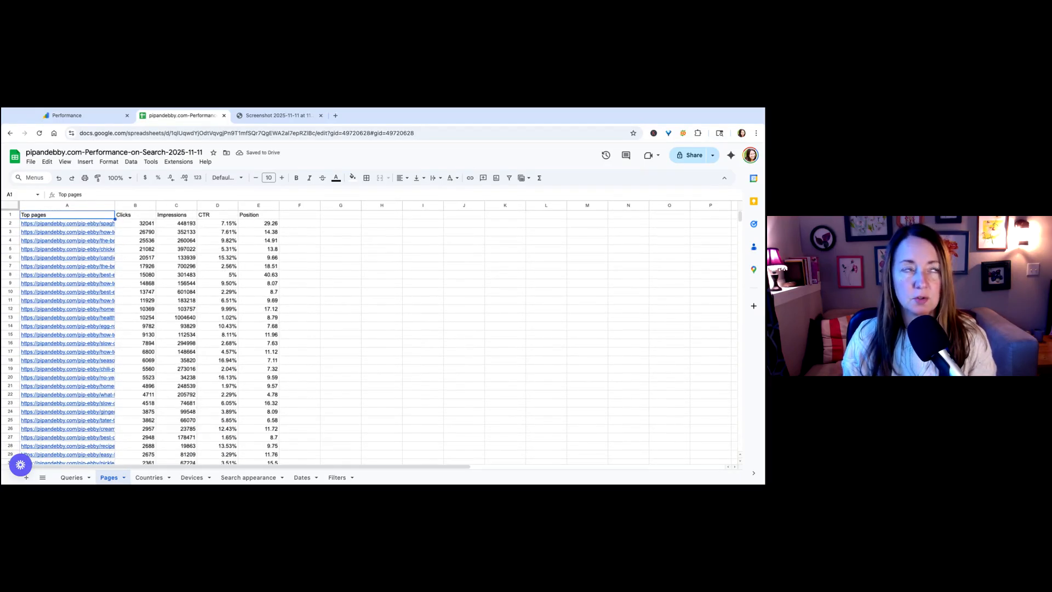
scroll(365, 338, "down", 20)
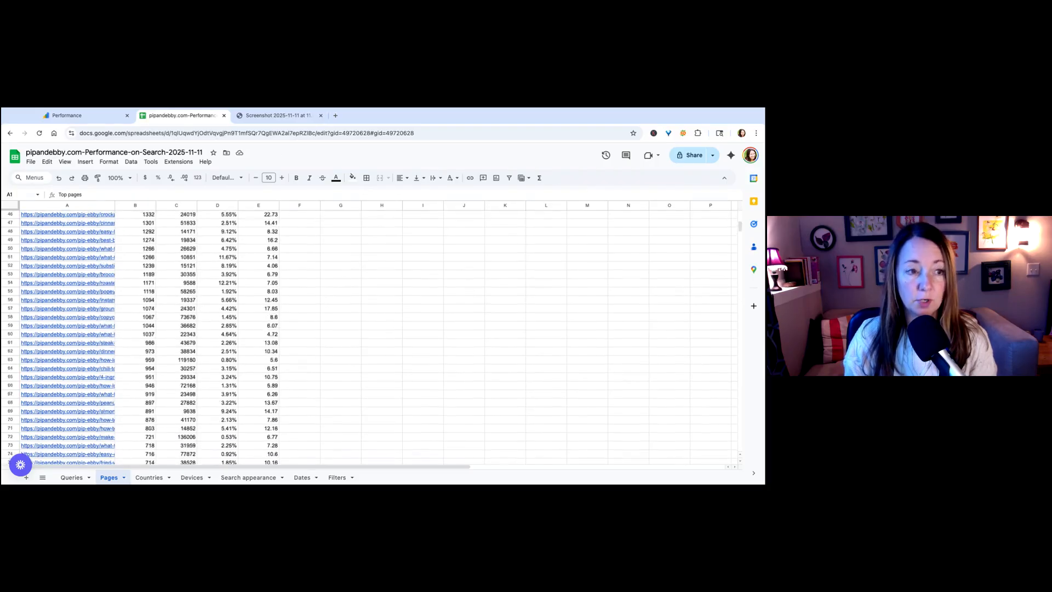
scroll(365, 337, "up", 20)
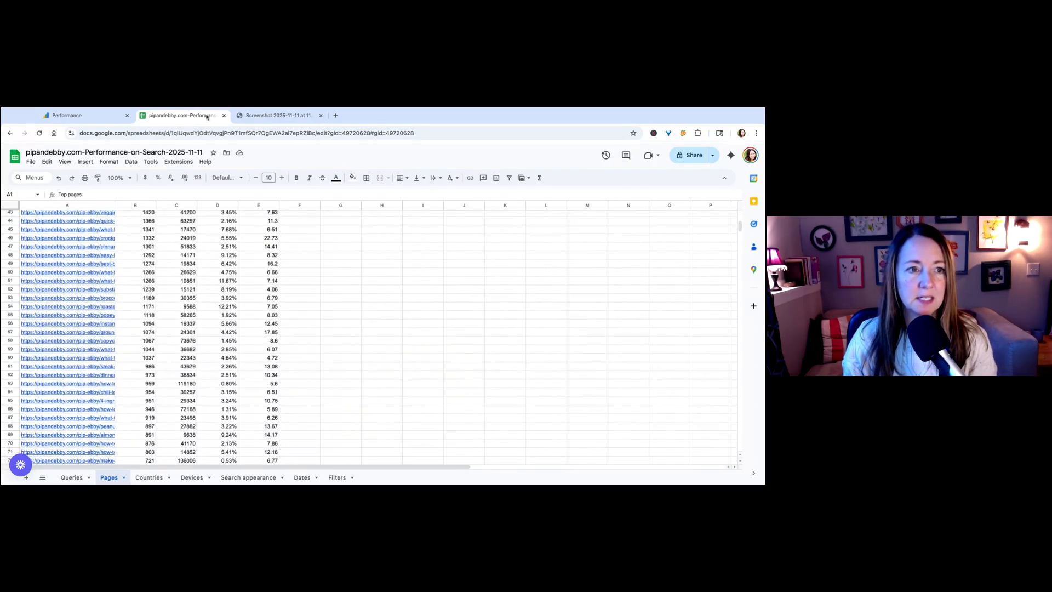
scroll(135, 253, "up", 10)
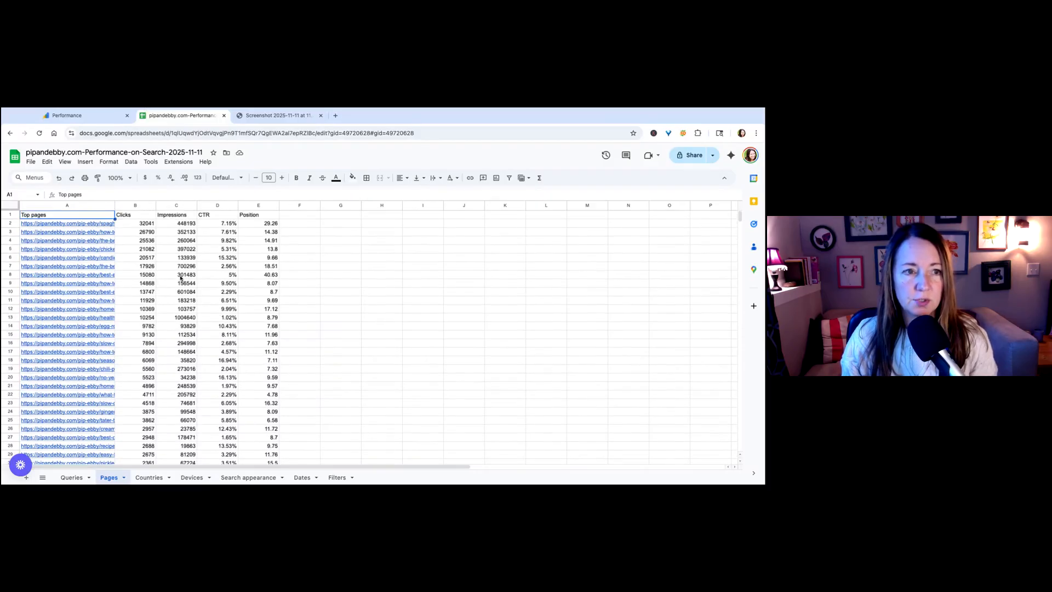
- Sort the Pages sheet by Impressions from Z to A and widen the Top pages column to show more of each URL
left_click(192, 207)
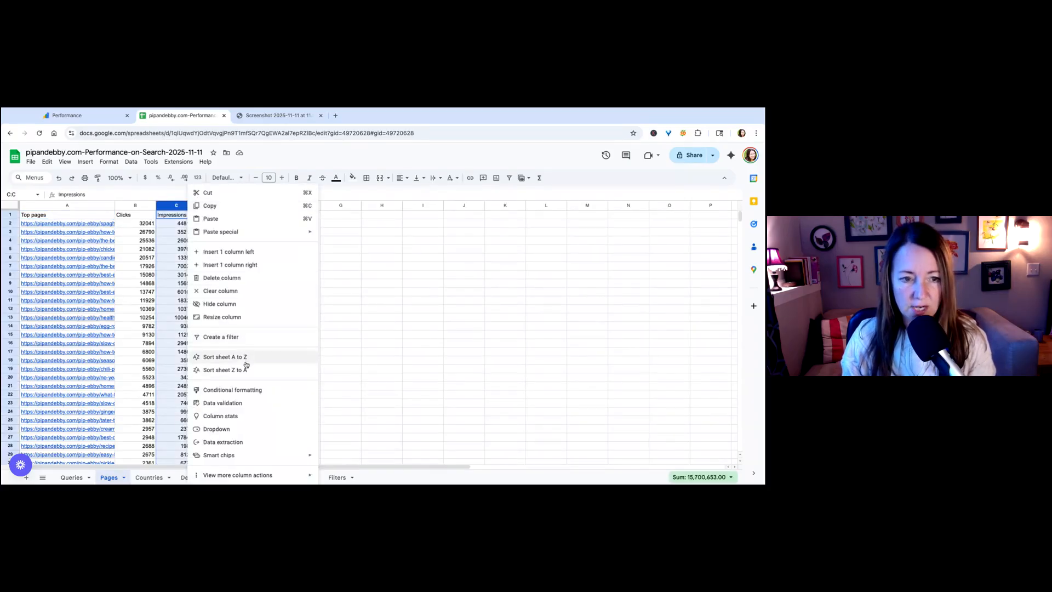
left_click(240, 371)
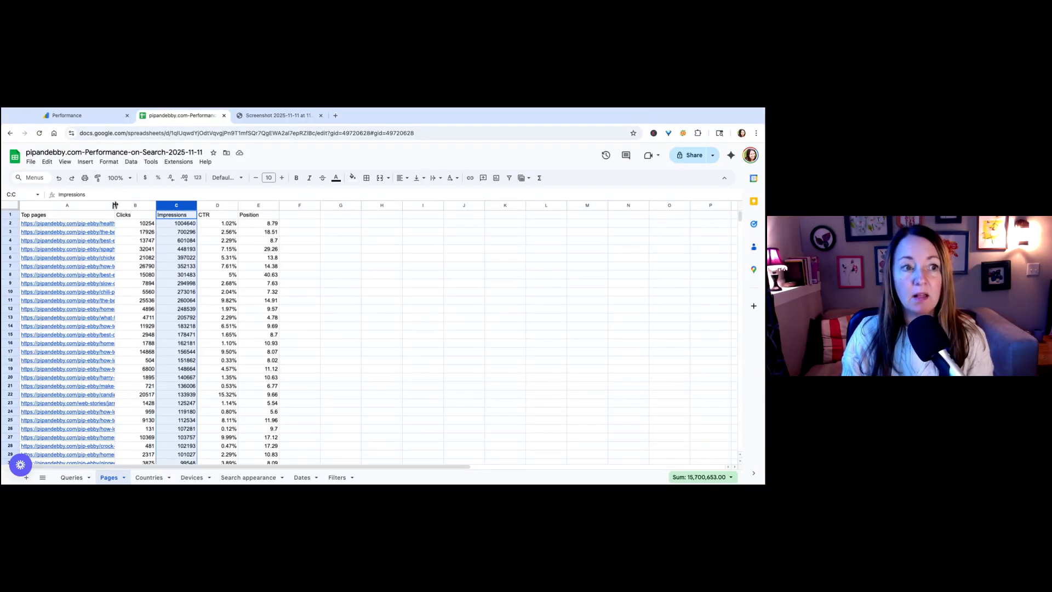
left_click_drag(115, 205, 135, 205)
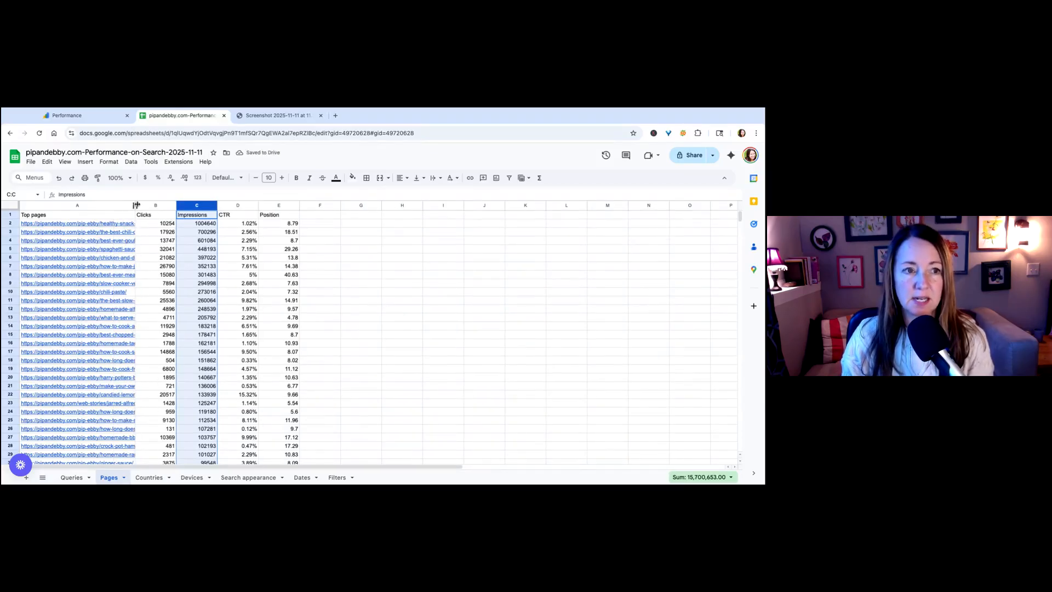
left_click_drag(136, 205, 167, 205)
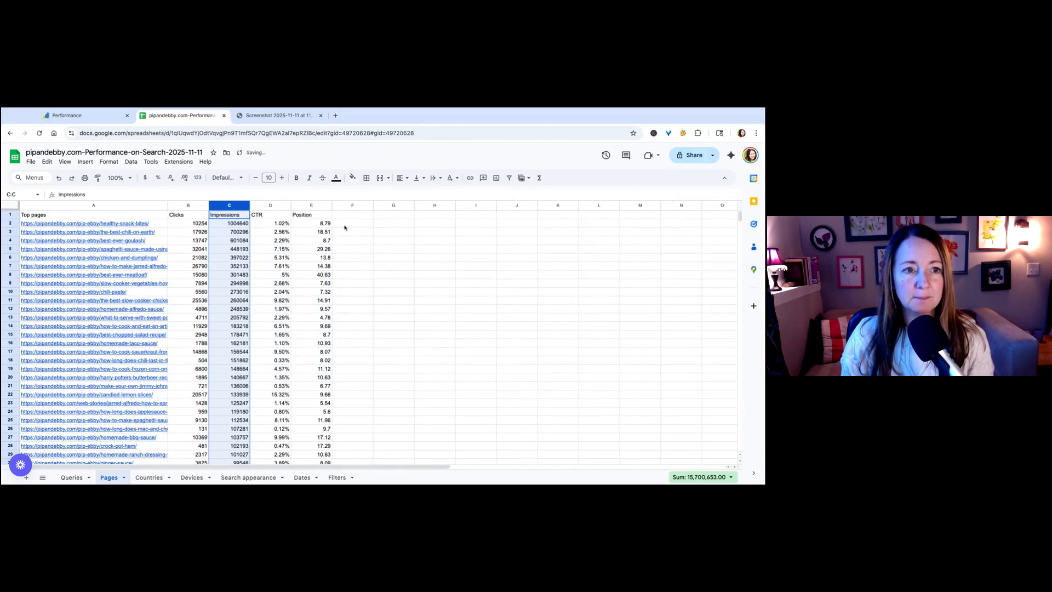
- Examine the impressions and positions of the highest-impression pages, going through the healthy snack bites, best chili and goulash rows
left_click(245, 232)
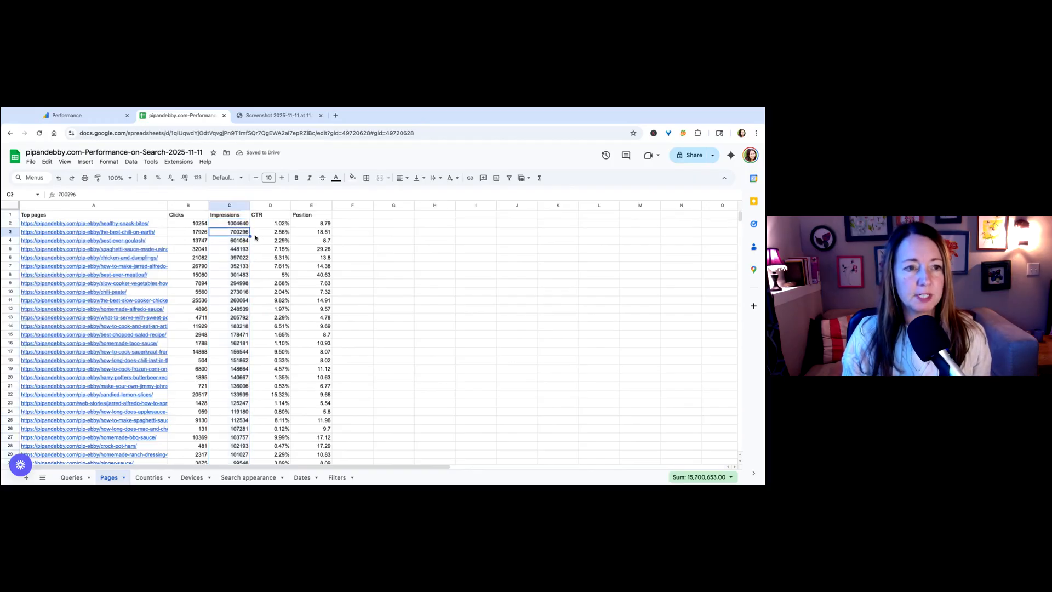
left_click(324, 224)
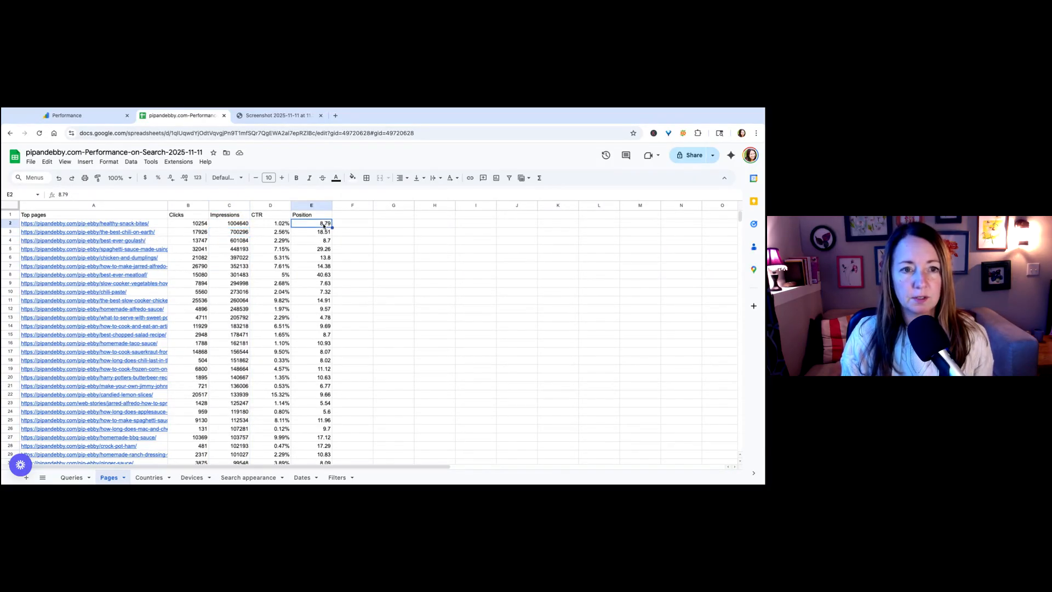
left_click(313, 218)
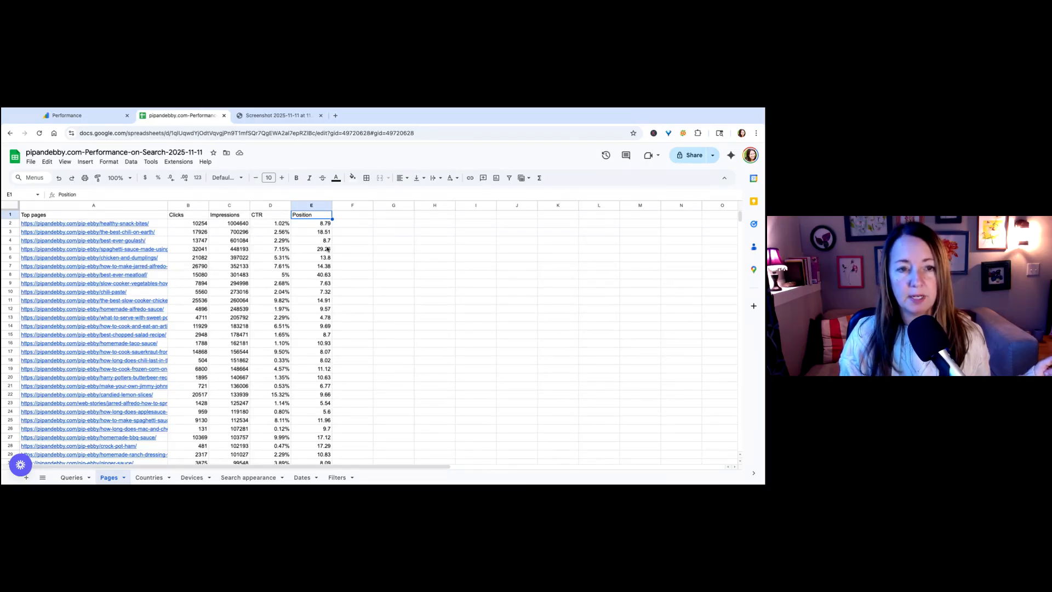
left_click(321, 226)
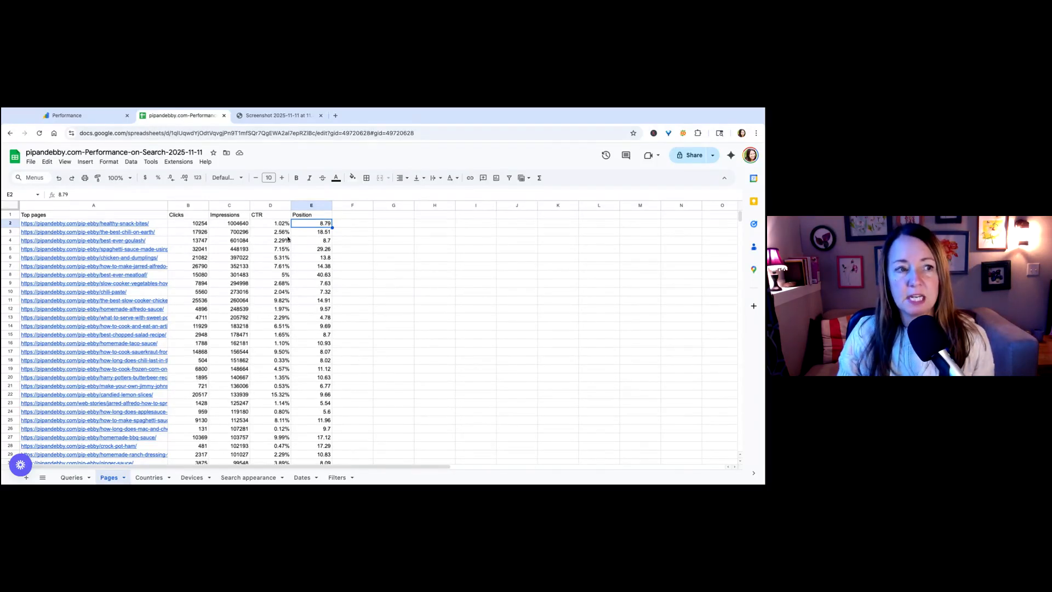
left_click(10, 223)
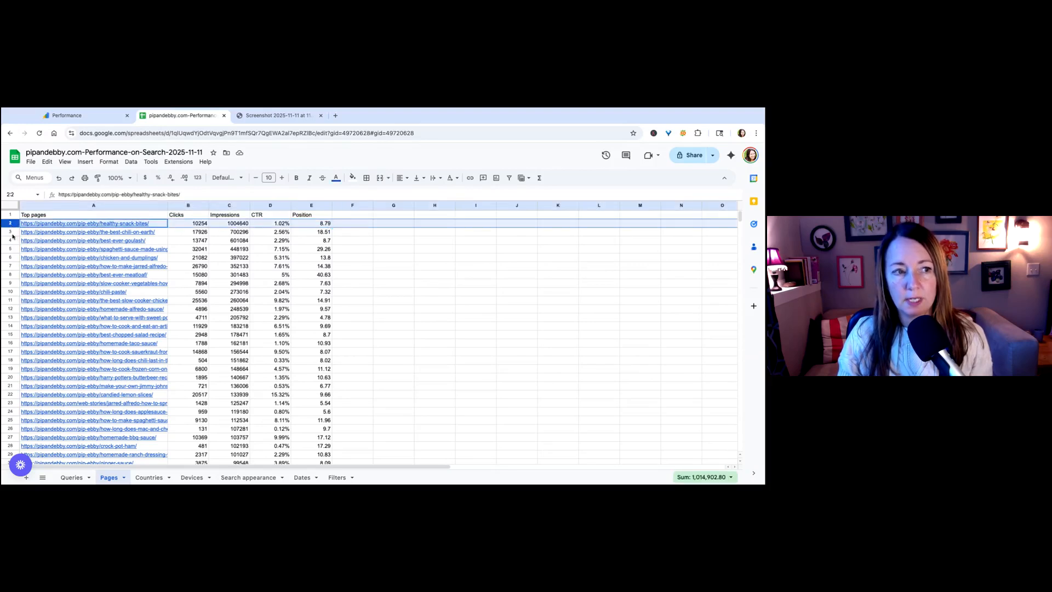
left_click(11, 232)
left_click(10, 241)
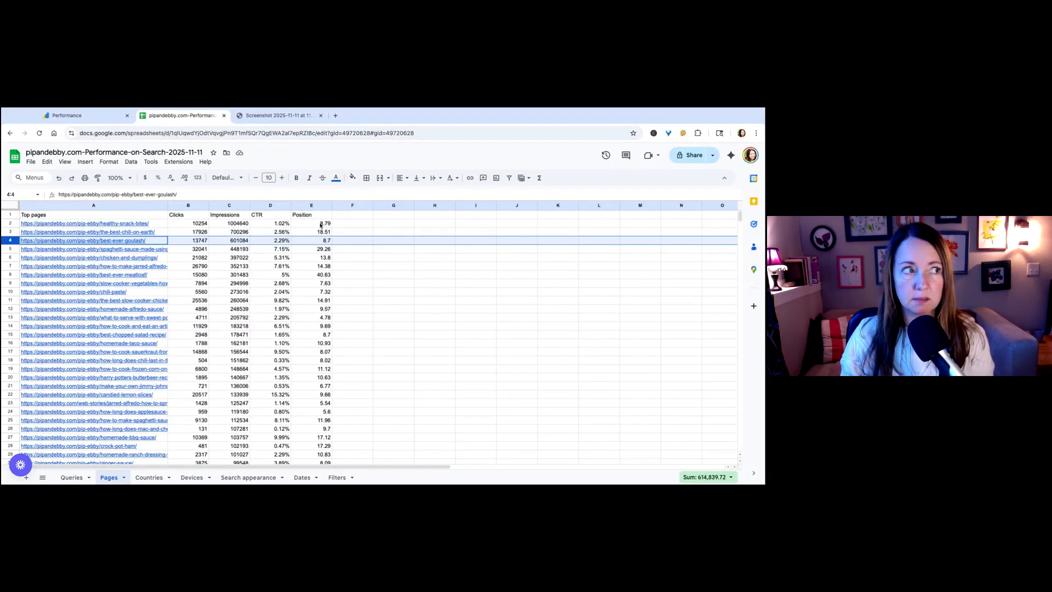
- Fill the healthy-snack-bites row with light green to mark it as a page to update
left_click(322, 225)
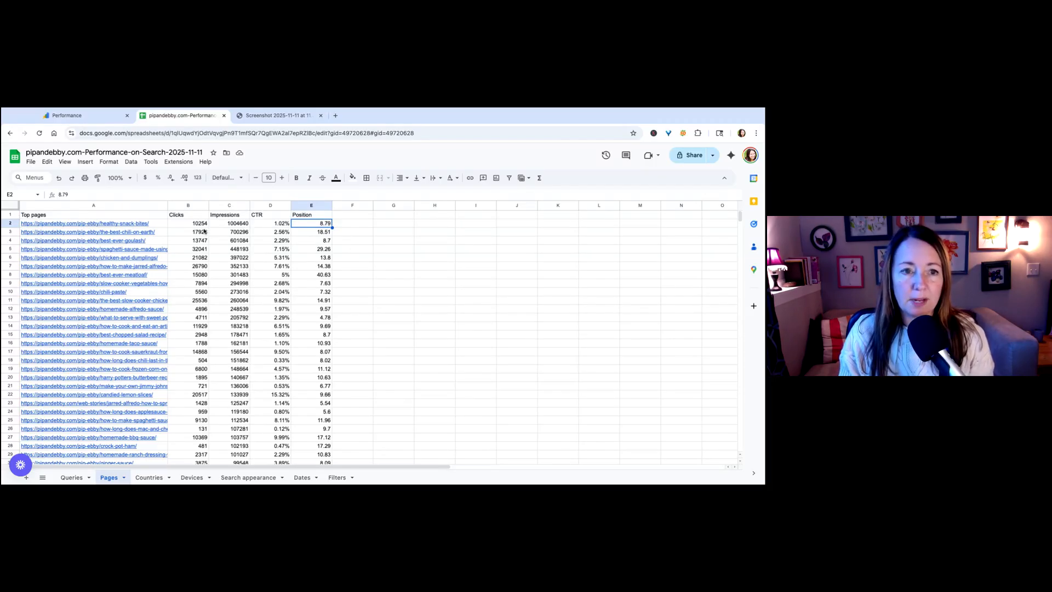
left_click(11, 224)
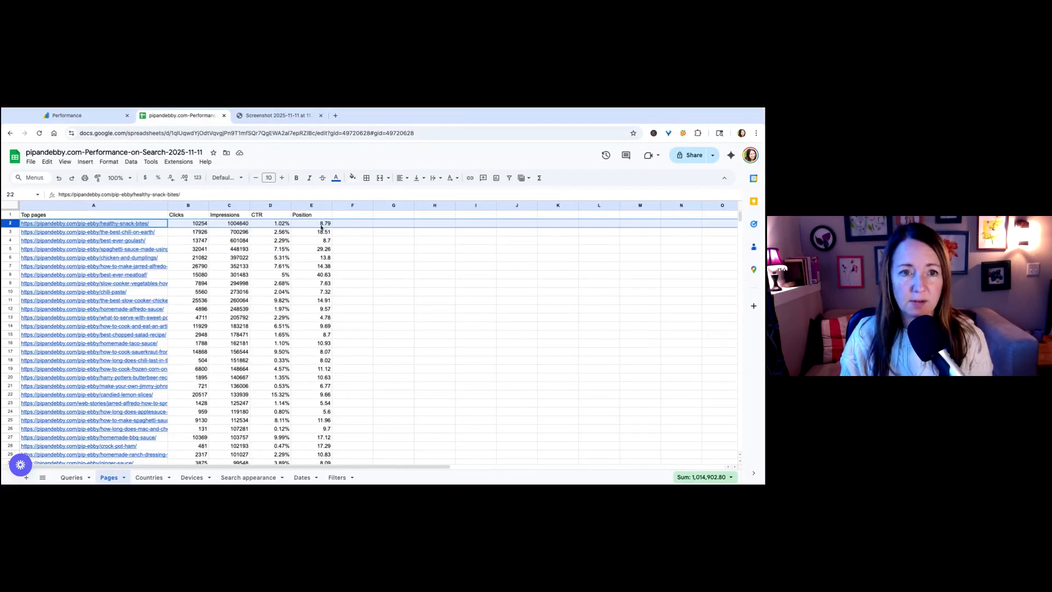
left_click(353, 179)
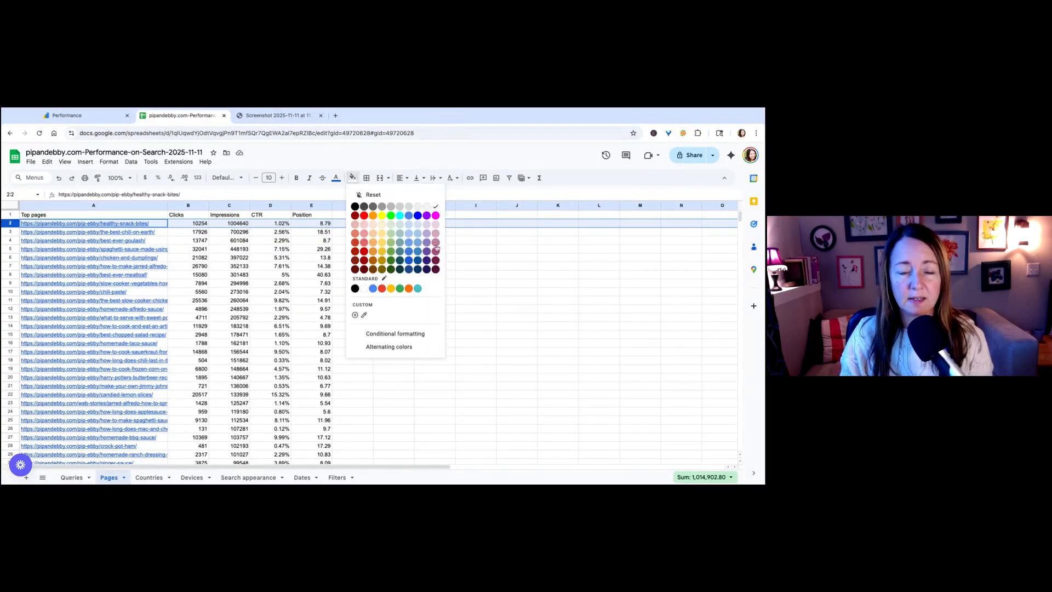
left_click(392, 225)
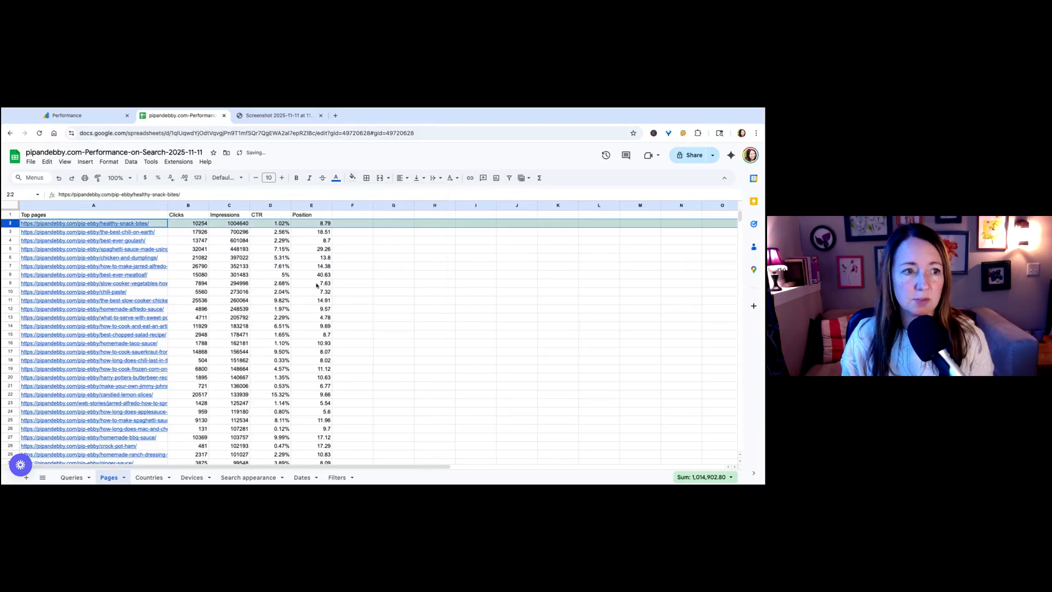
- Delete the best-chili-on-earth row and fill the best-ever-goulash row with the same light green
left_click(9, 232)
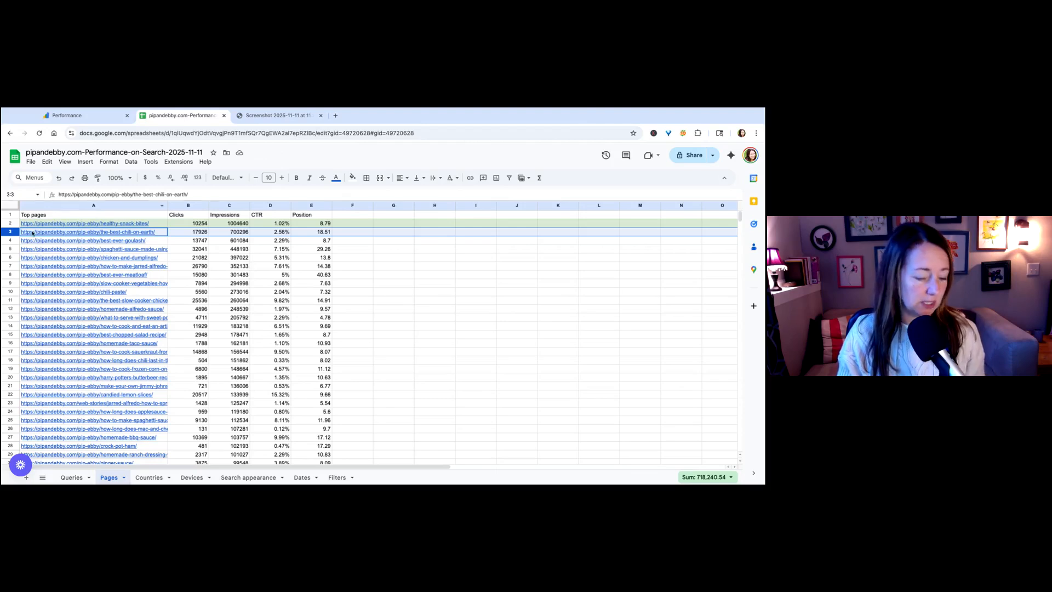
right_click(7, 231)
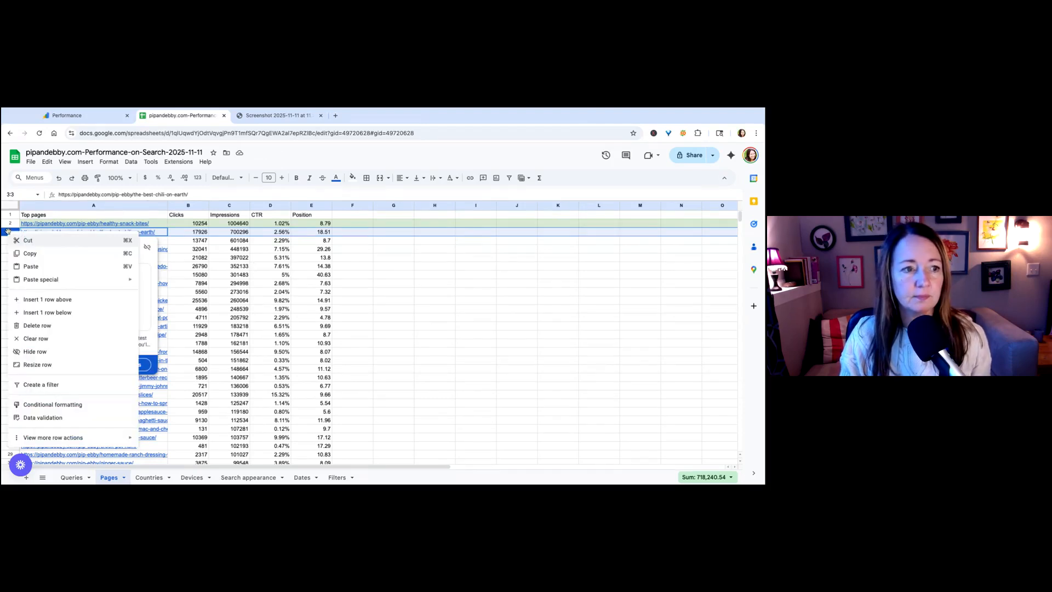
left_click(37, 325)
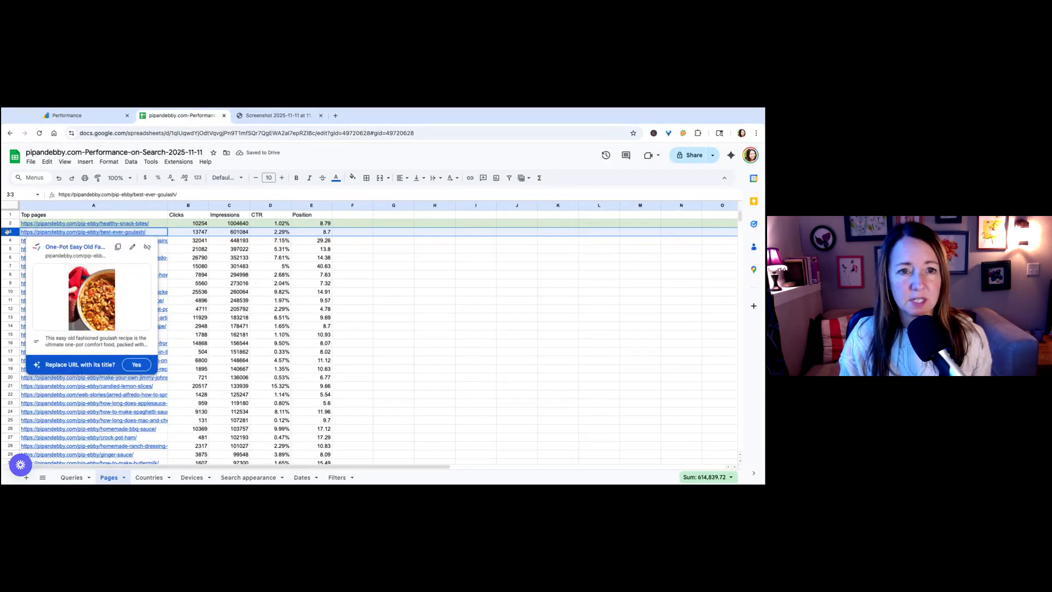
left_click(352, 177)
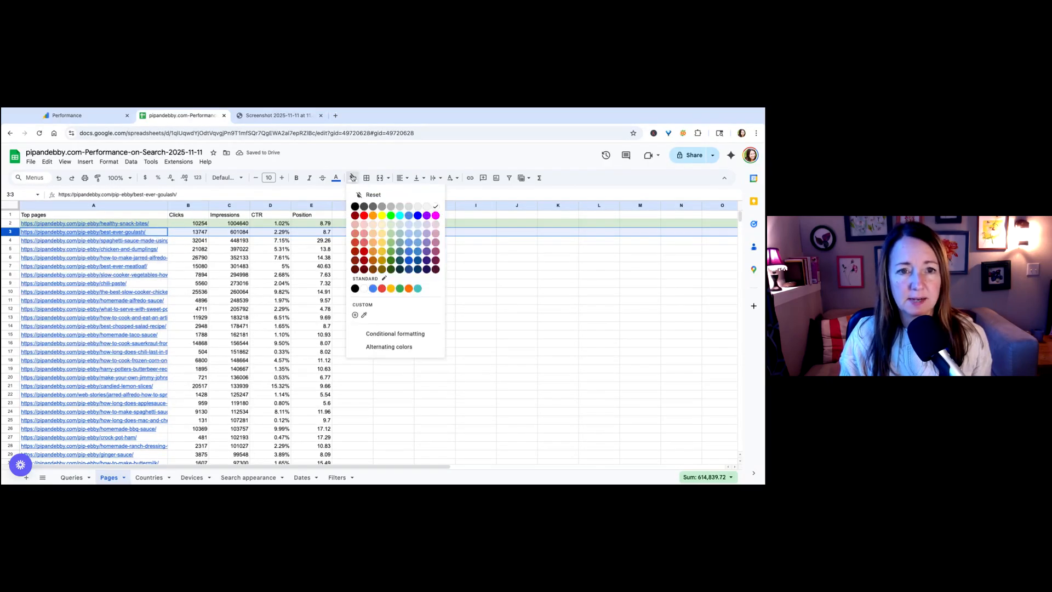
left_click(391, 225)
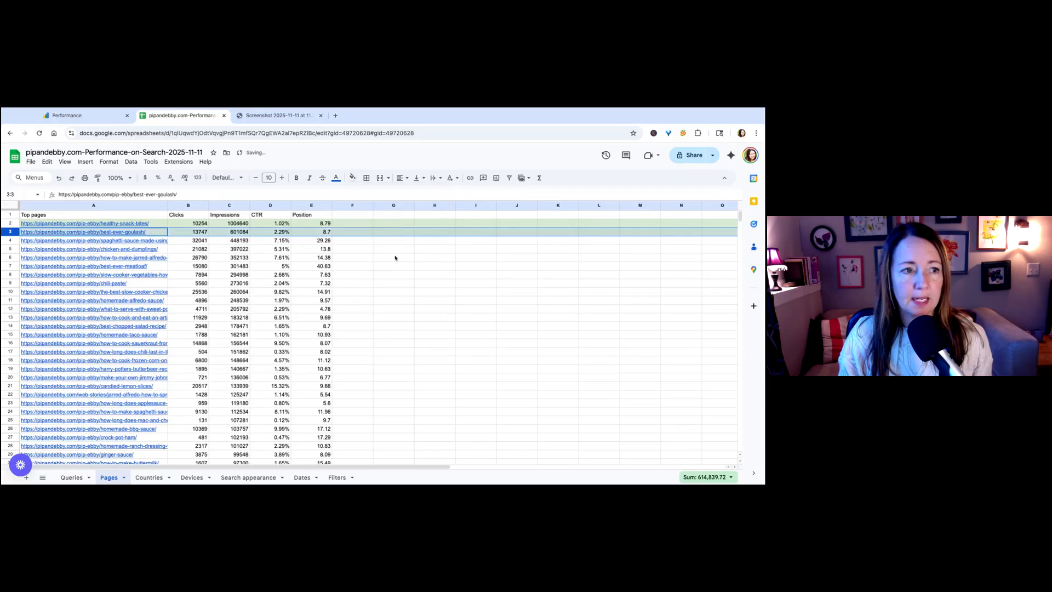
- Delete the spaghetti-sauce-made-using-tomato-sauce row and the chicken-and-dumplings row from the Pages sheet
left_click(10, 240)
right_click(12, 241)
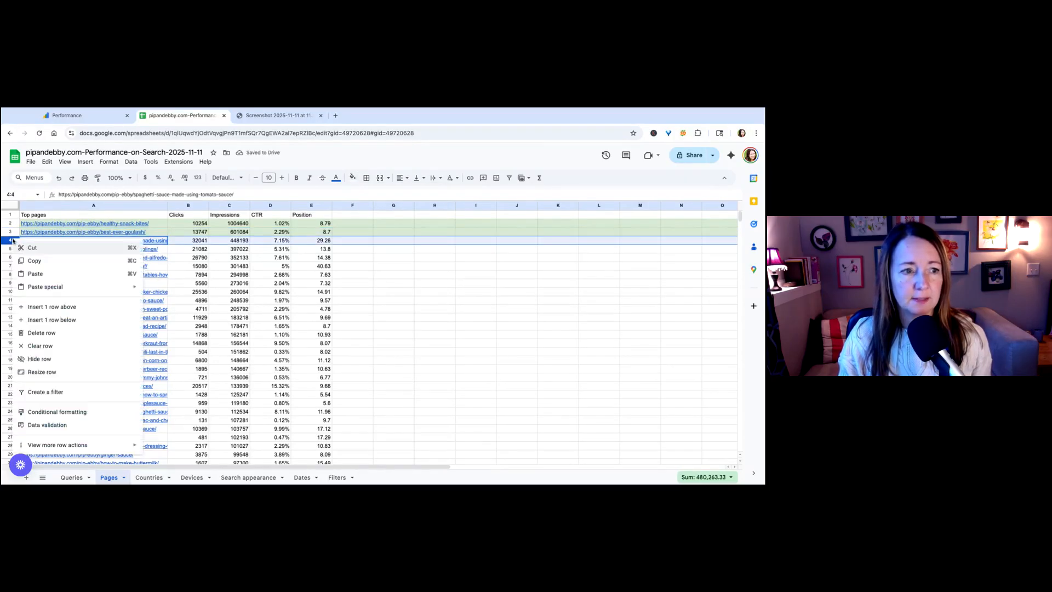
left_click(42, 333)
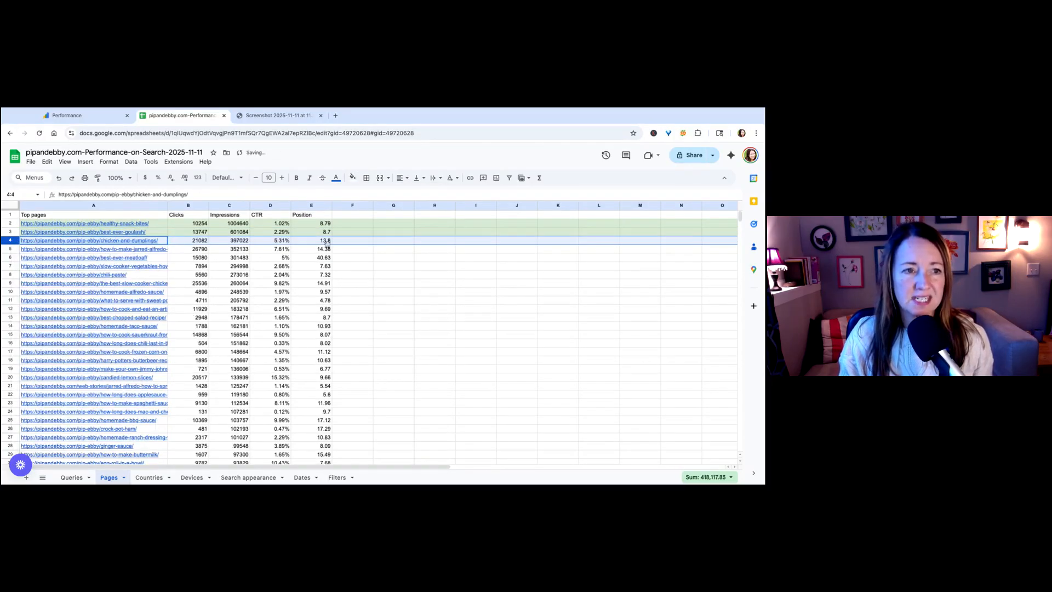
right_click(11, 241)
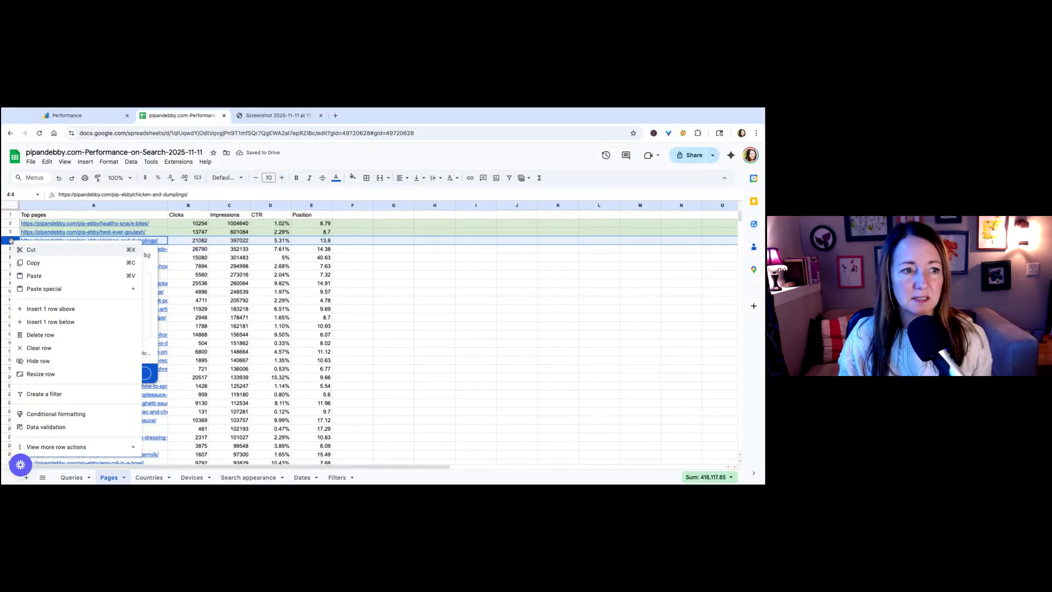
left_click(42, 335)
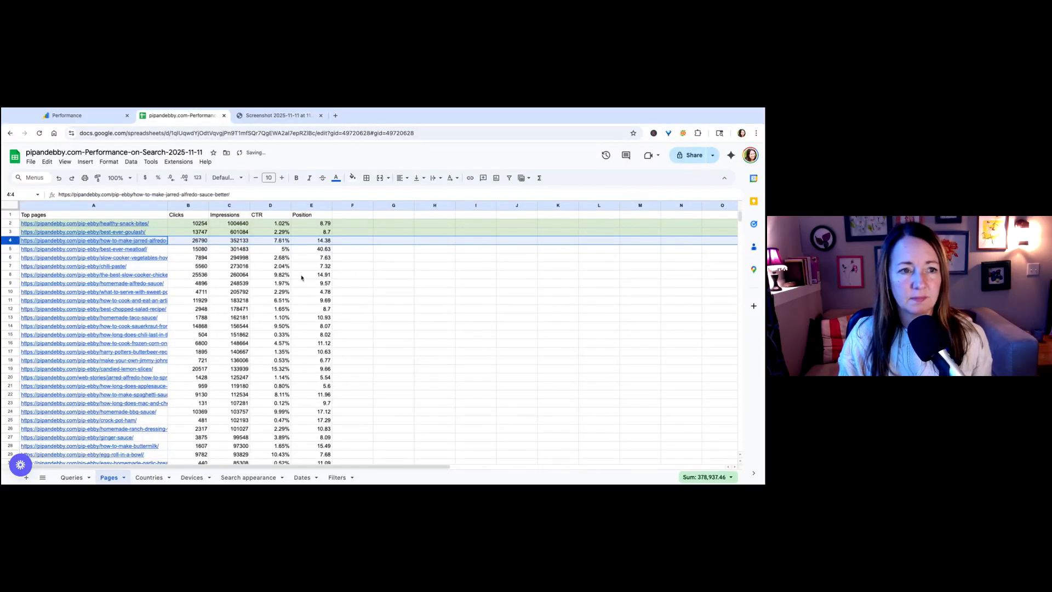
- Delete the jarred alfredo sauce and best-ever-meatloaf rows (rows 4–5) together
left_click(11, 249, "shift")
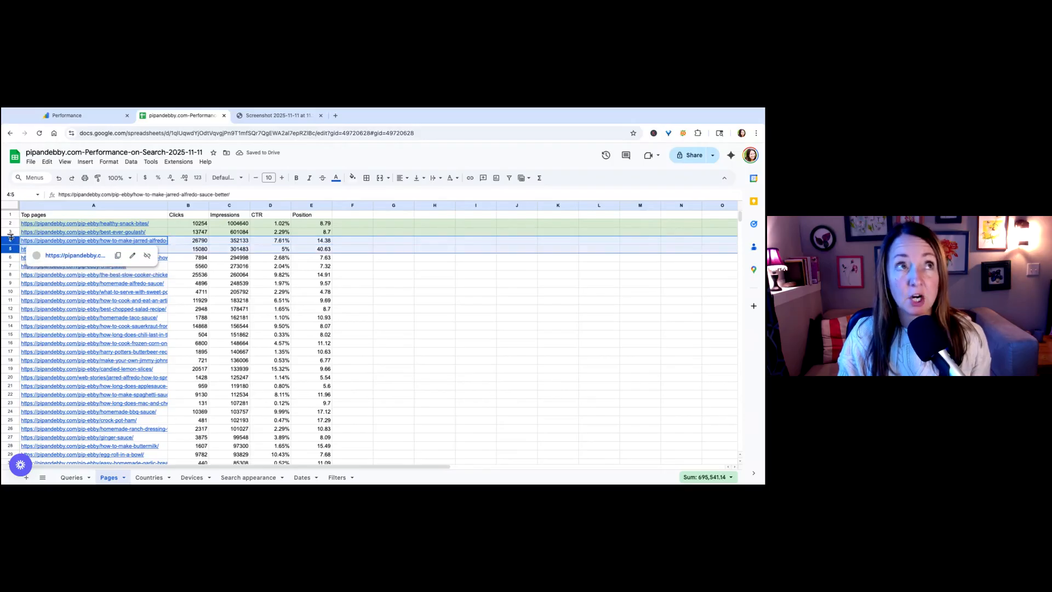
right_click(11, 240)
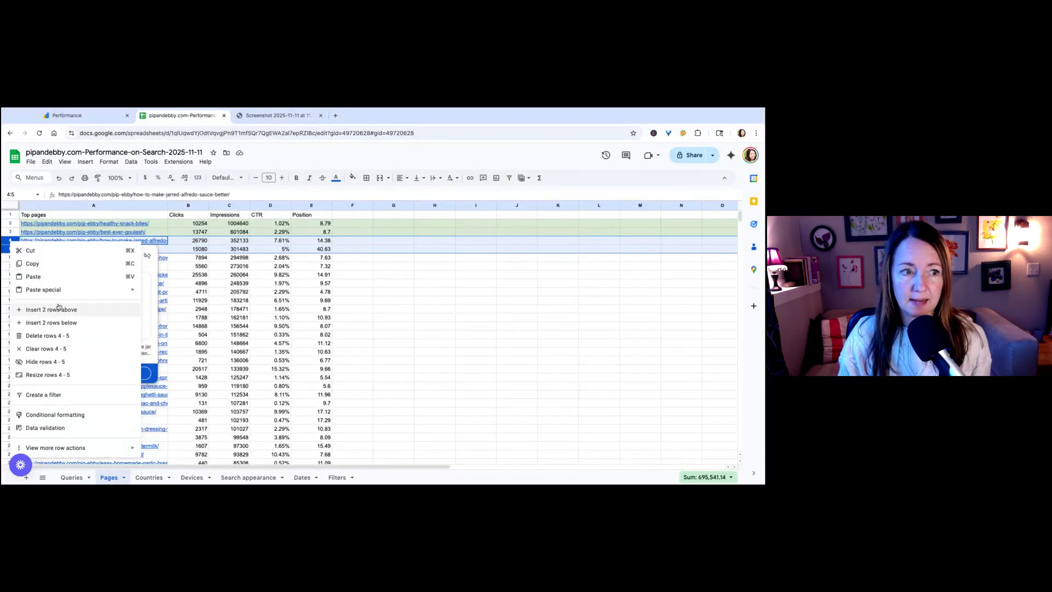
left_click(52, 336)
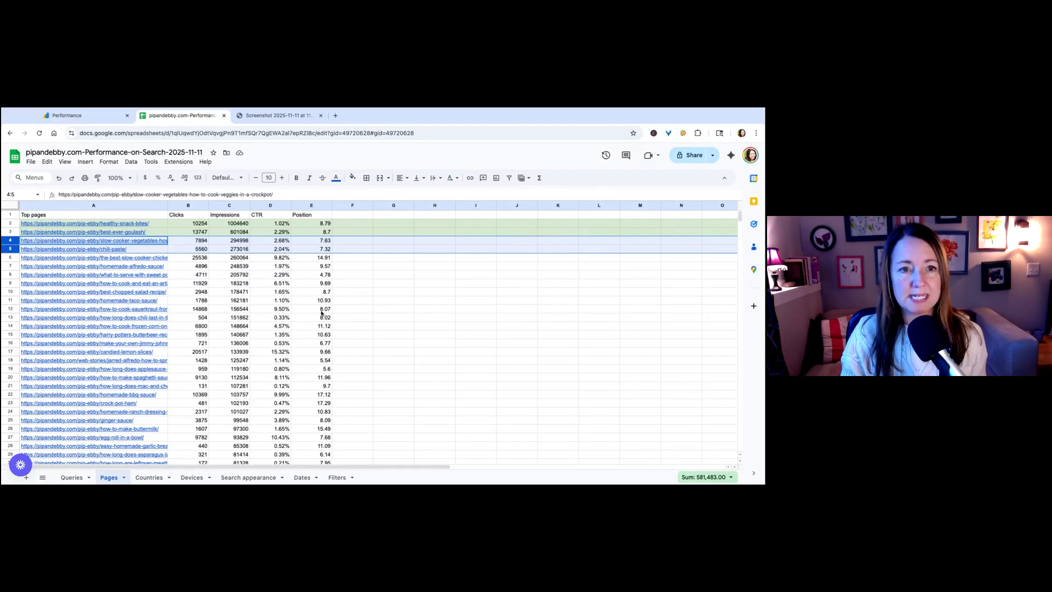
- Enter the column header "Update photos" in F1, beside the Position header
left_click(365, 216)
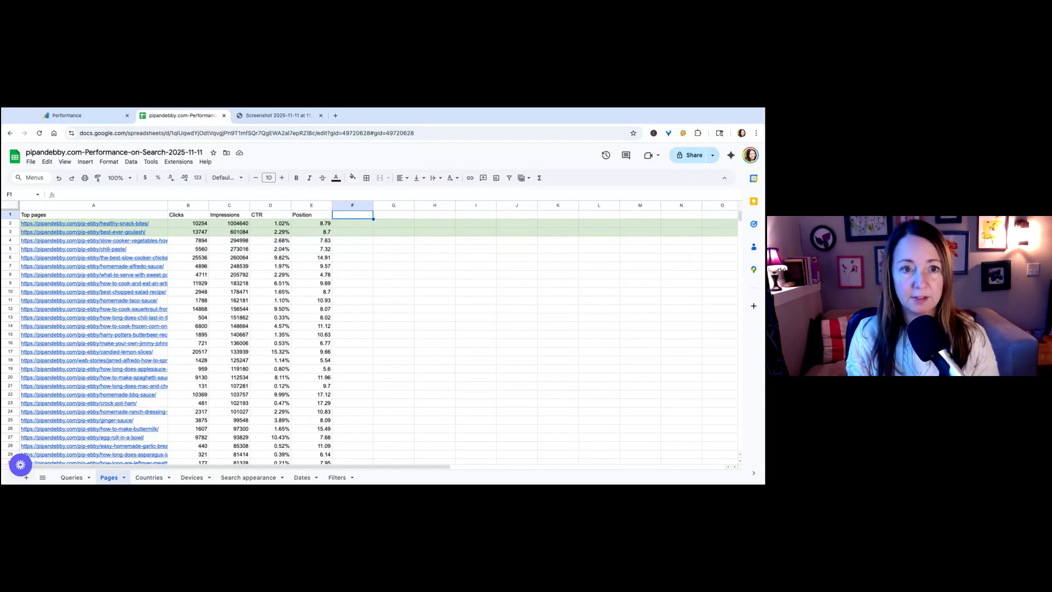
type("Upd")
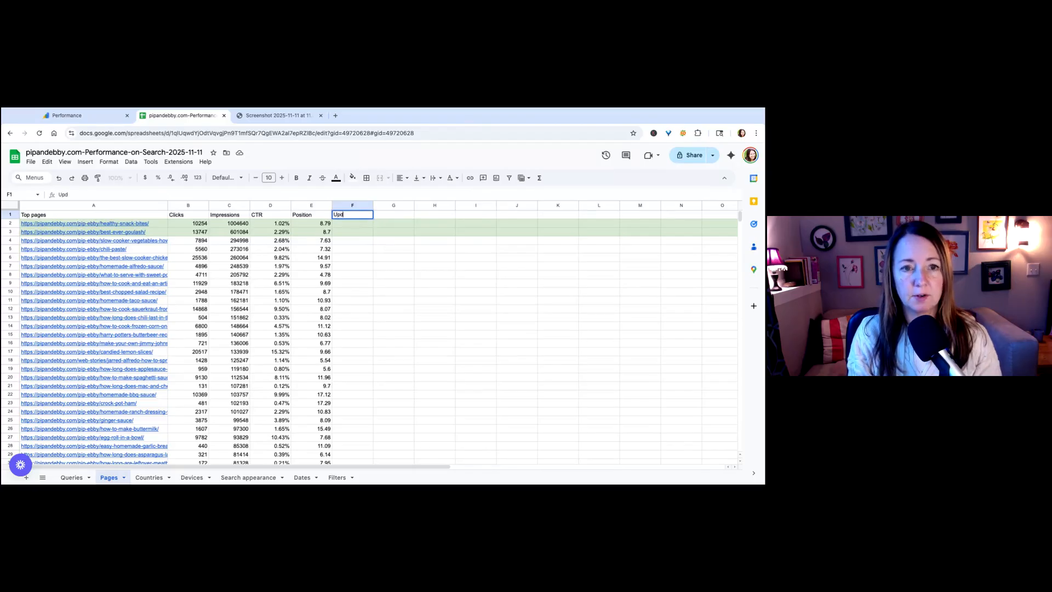
type("ate photos")
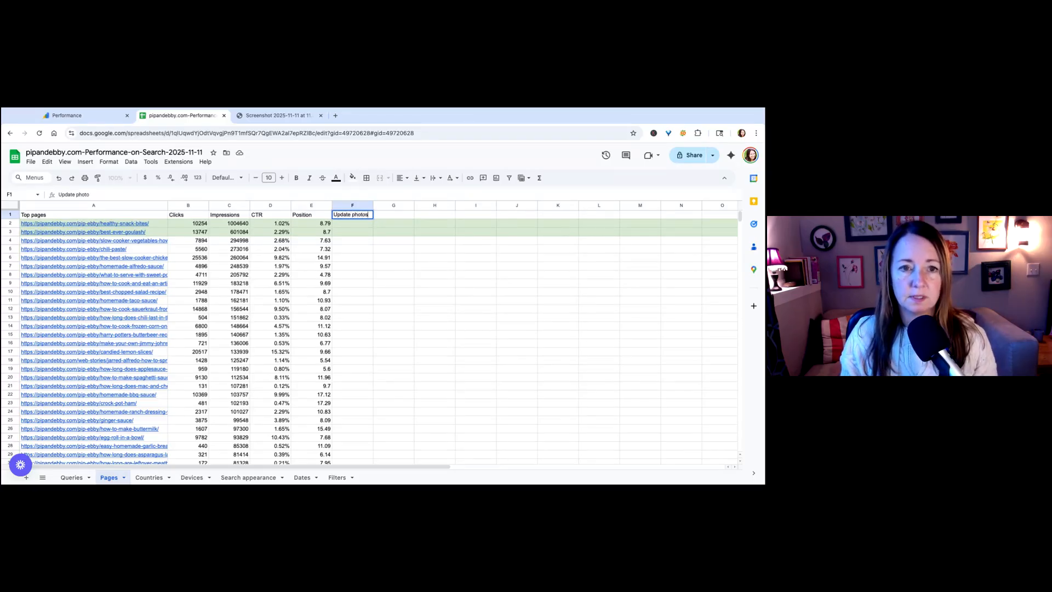
- Enter the header Update "why this recipe works" section in G1 and widen column G to fit it
left_click(390, 217)
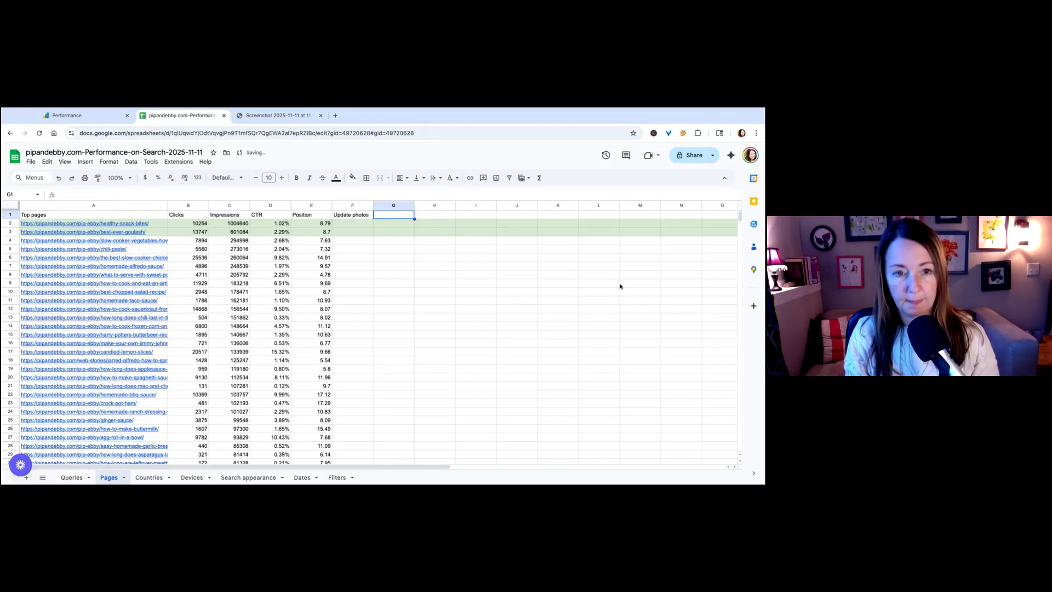
type("Update")
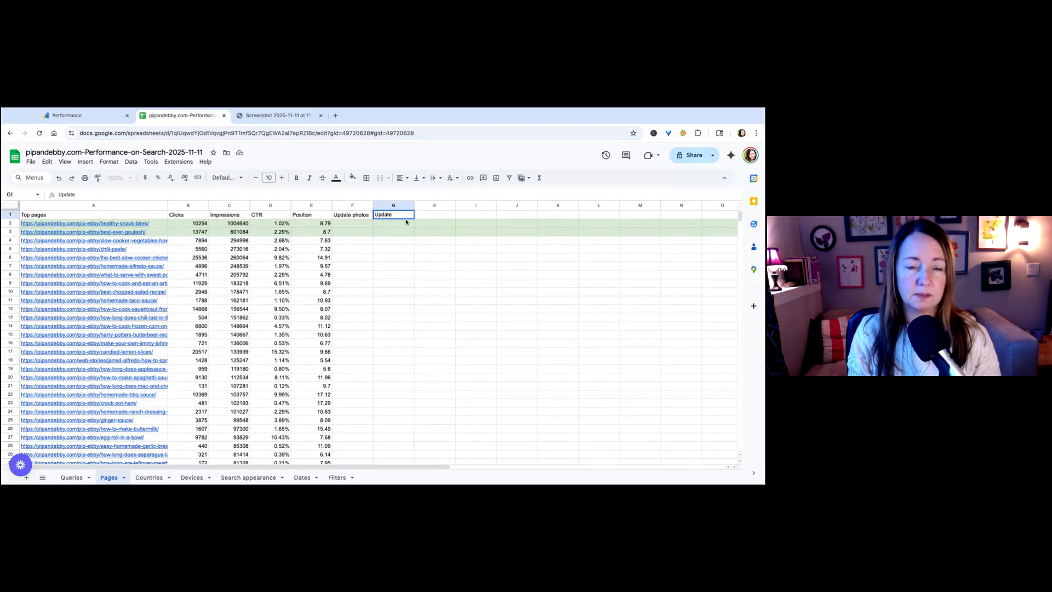
type("w")
key("BackSpace")
key("BackSpace")
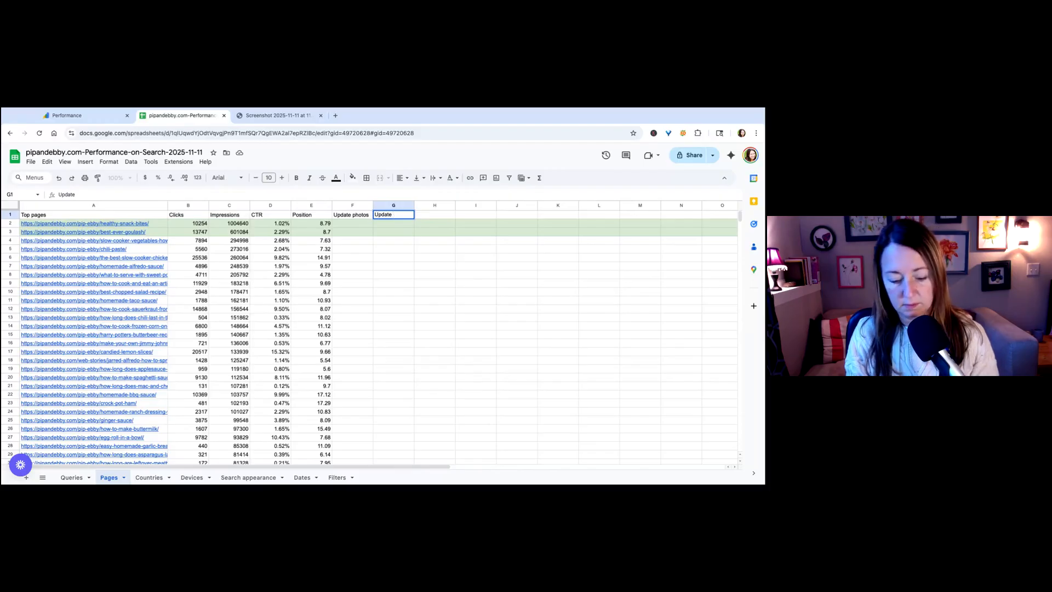
type("\"why this ")
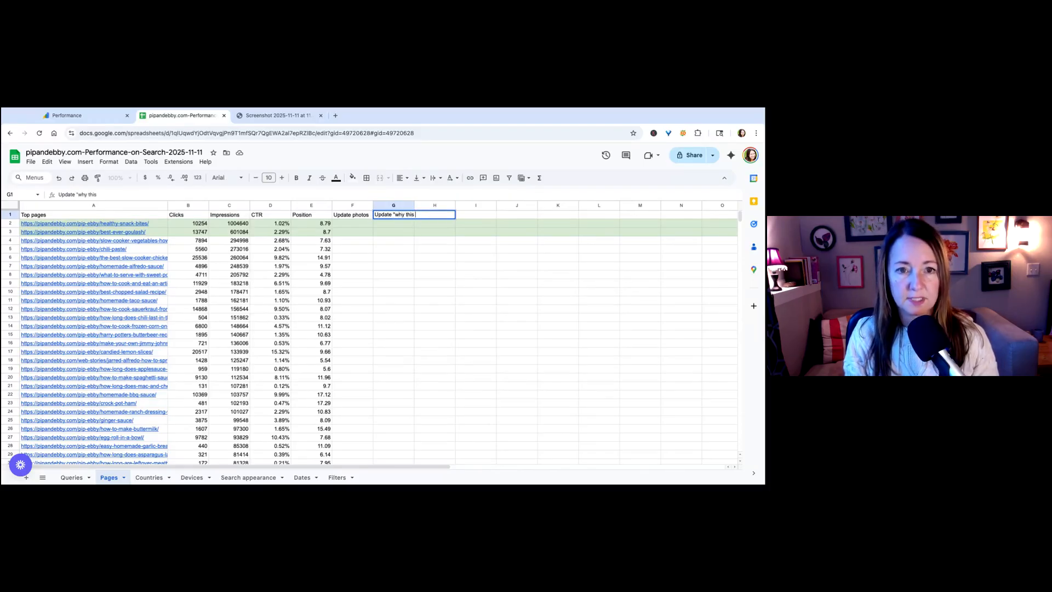
type("recipe works")
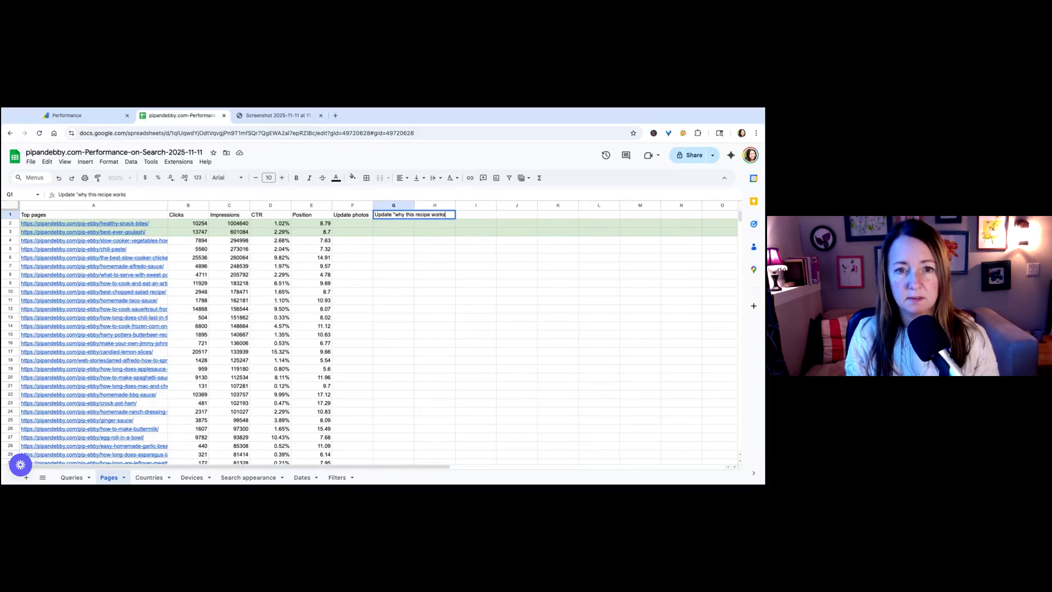
type("\" section")
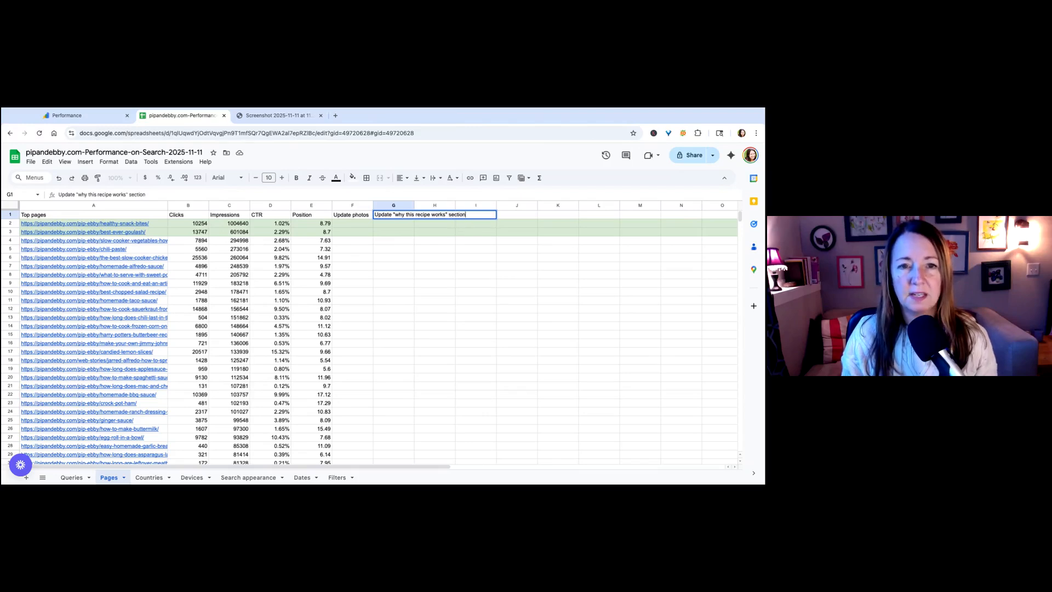
left_click(411, 258)
left_click_drag(413, 205, 475, 205)
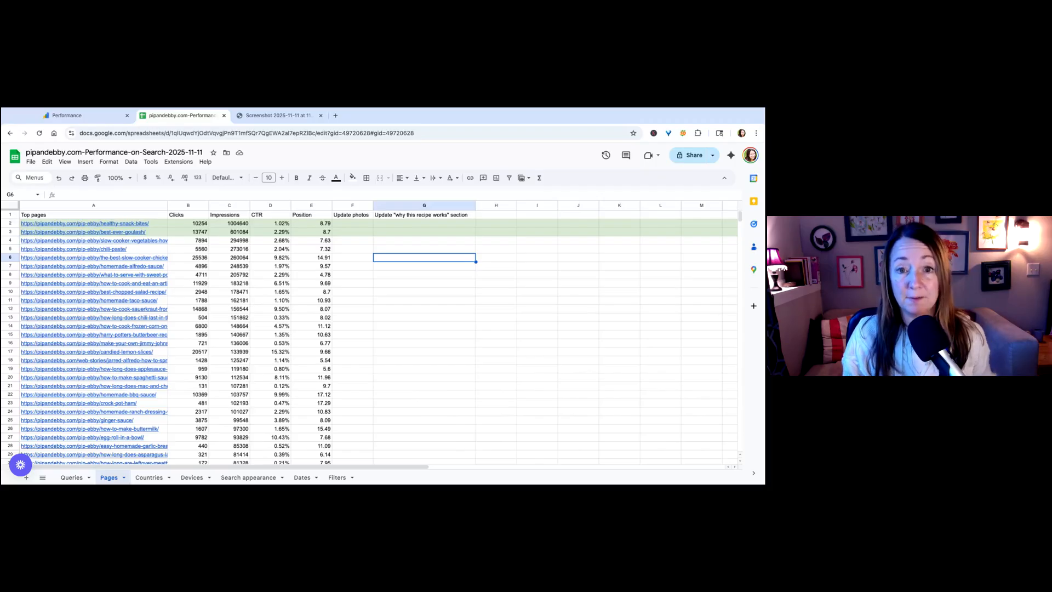
- Enter the header "Add video" in H1 and narrow the Top pages column slightly
left_click(495, 215)
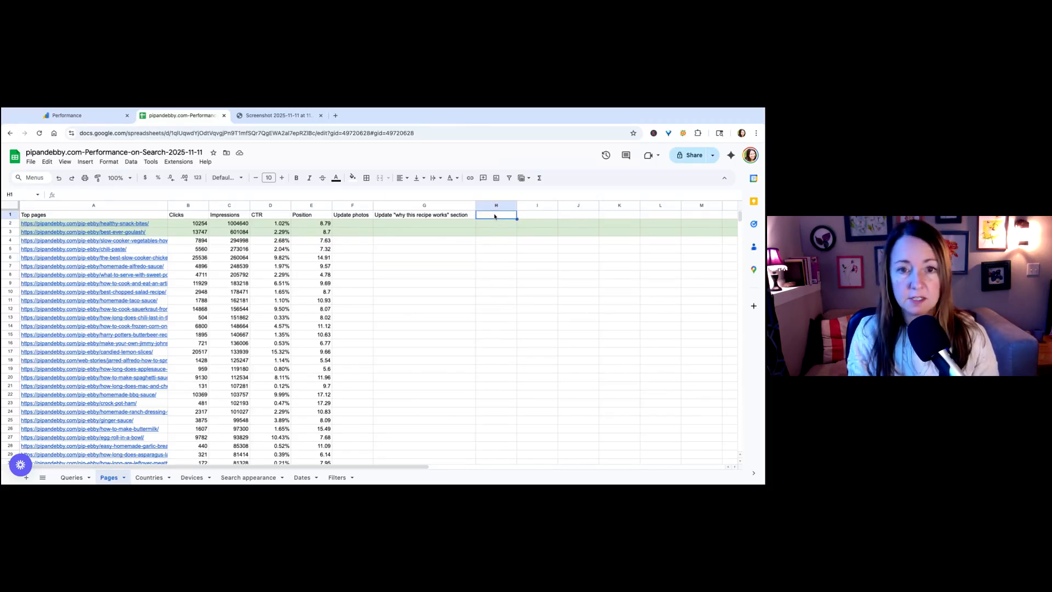
type("Add video")
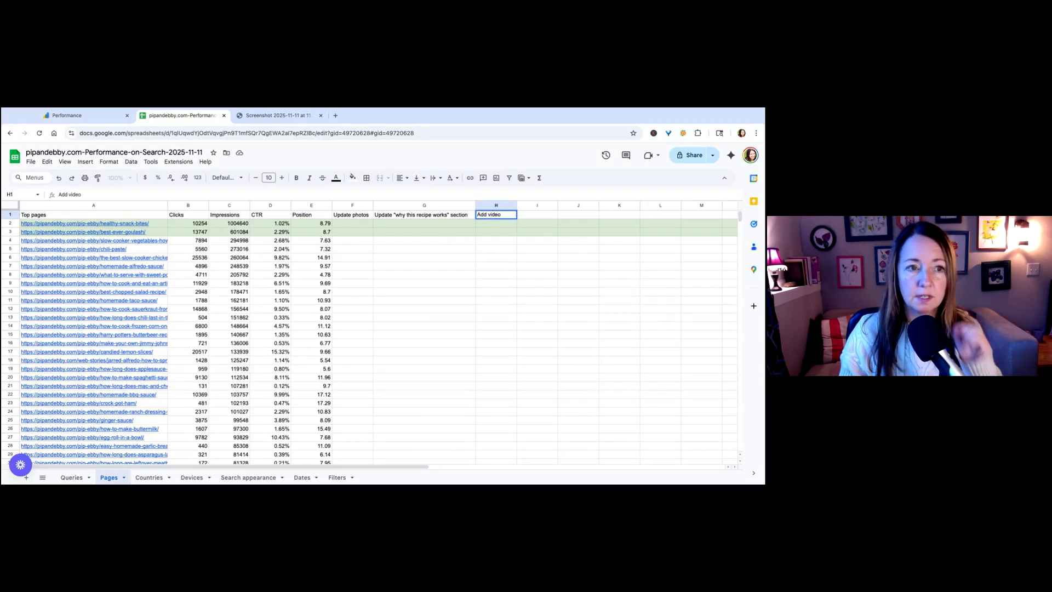
left_click_drag(167, 206, 152, 206)
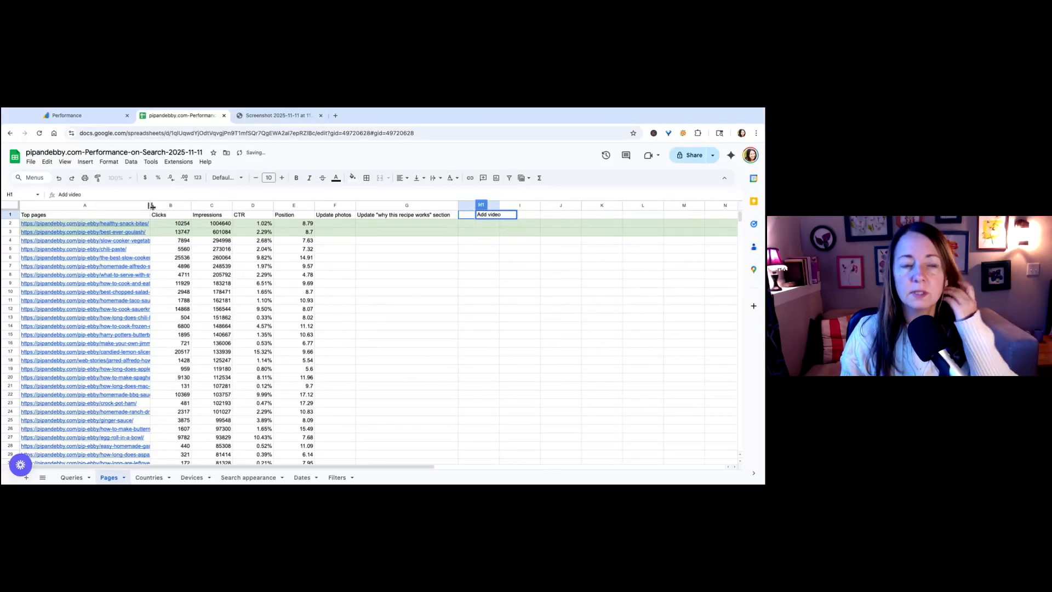
left_click(488, 267)
- Enter the column headers "Add alt text" in I1 and "Update recipe" in J1
left_click(509, 215)
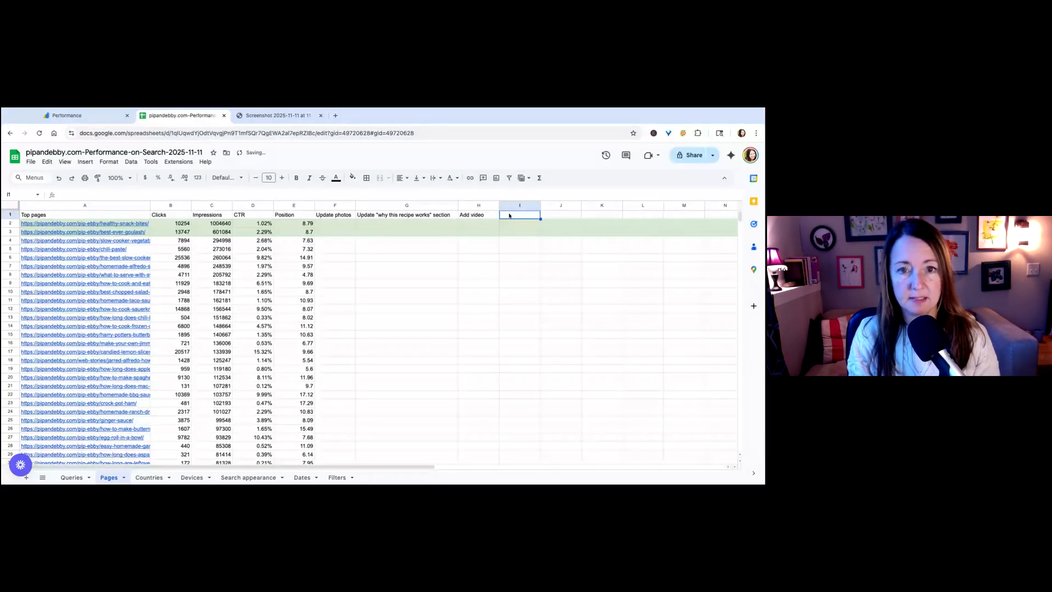
type("Add al")
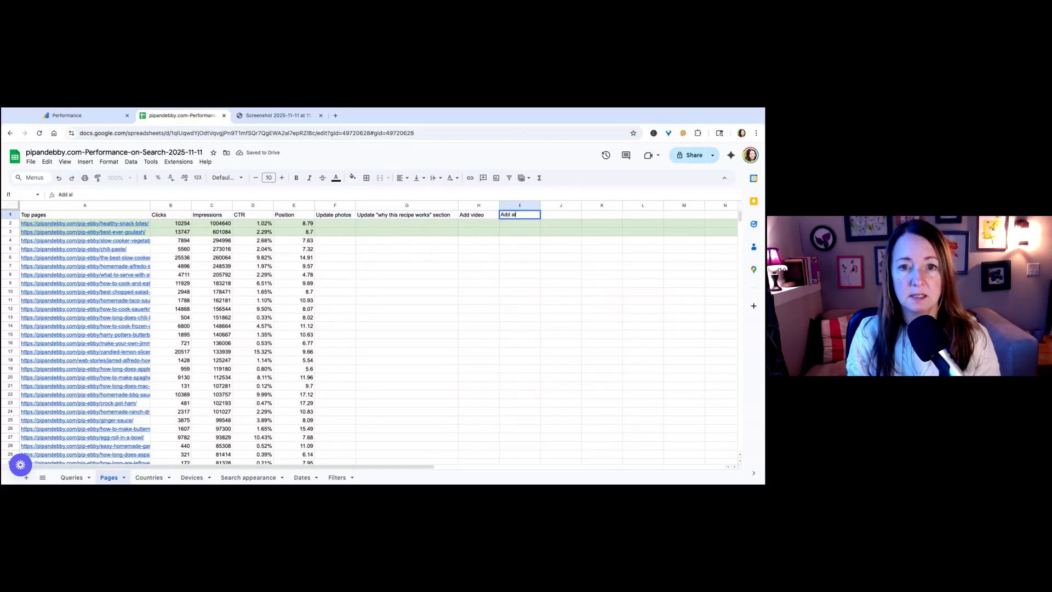
type("t e")
type("ext")
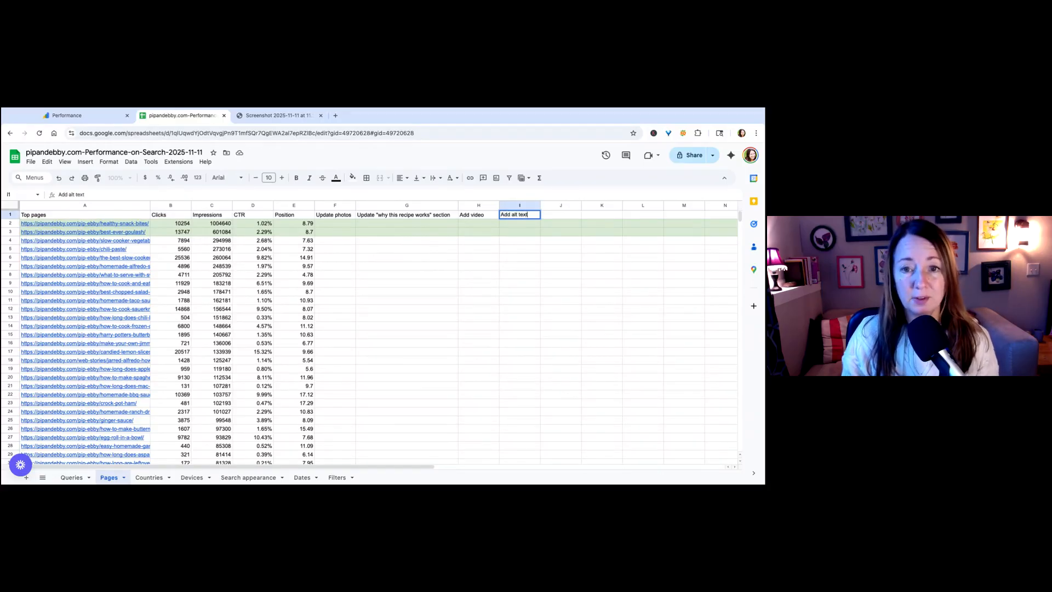
left_click(557, 215)
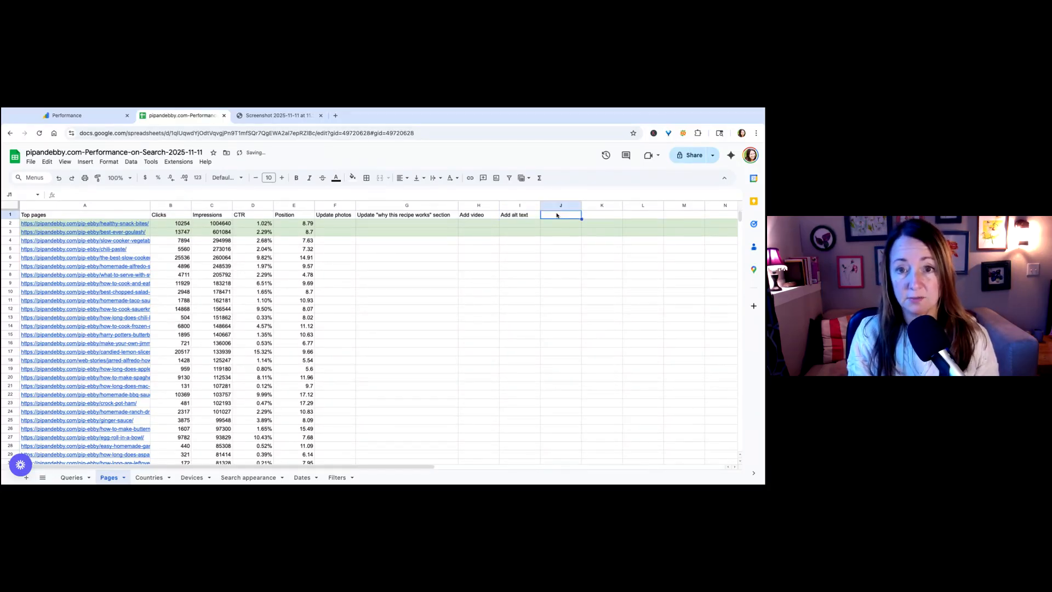
type("Update")
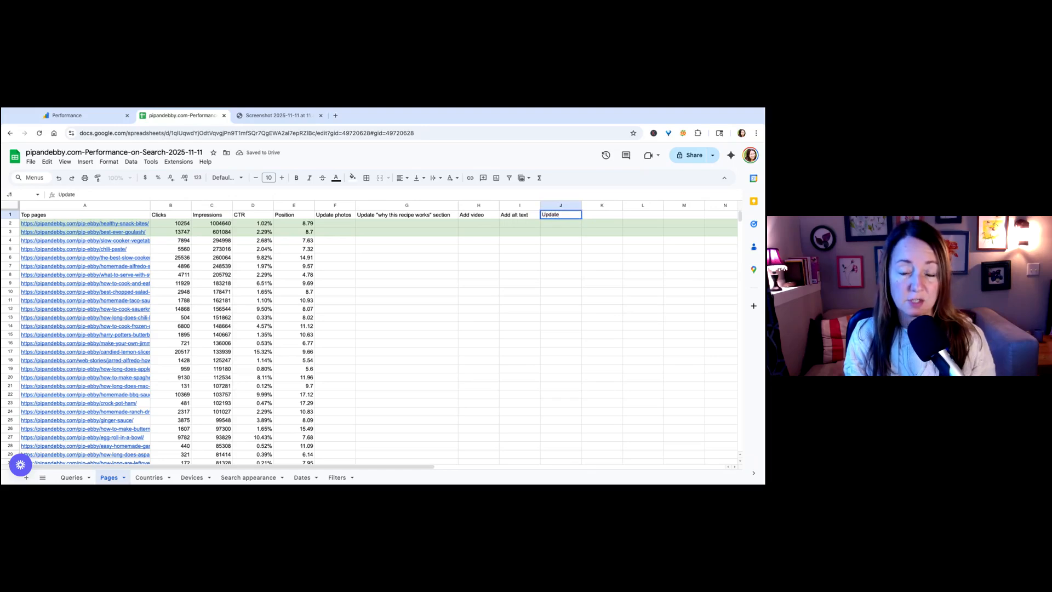
type(" recipe")
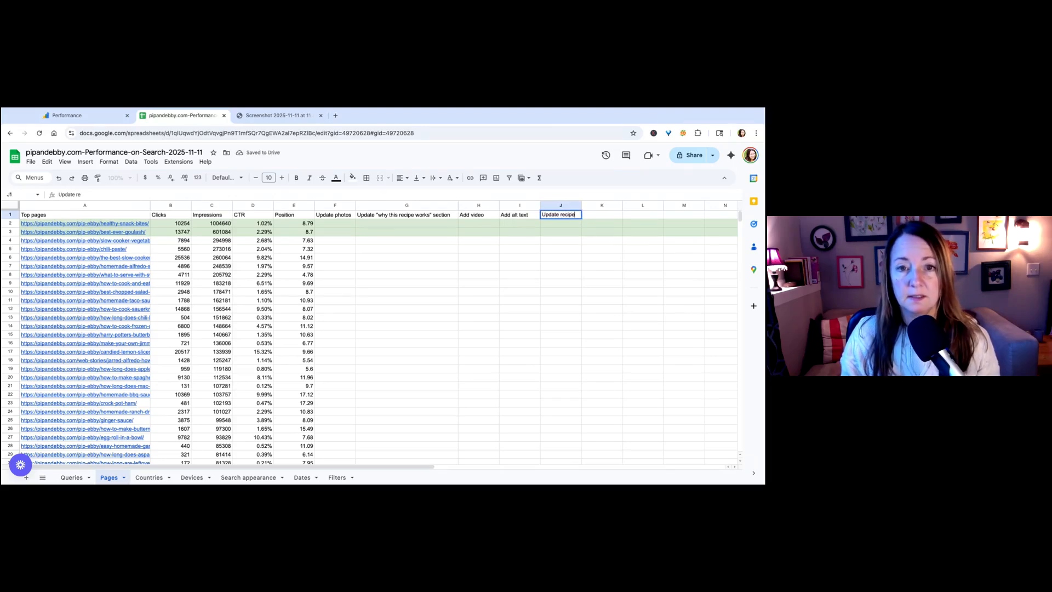
left_click(454, 283)
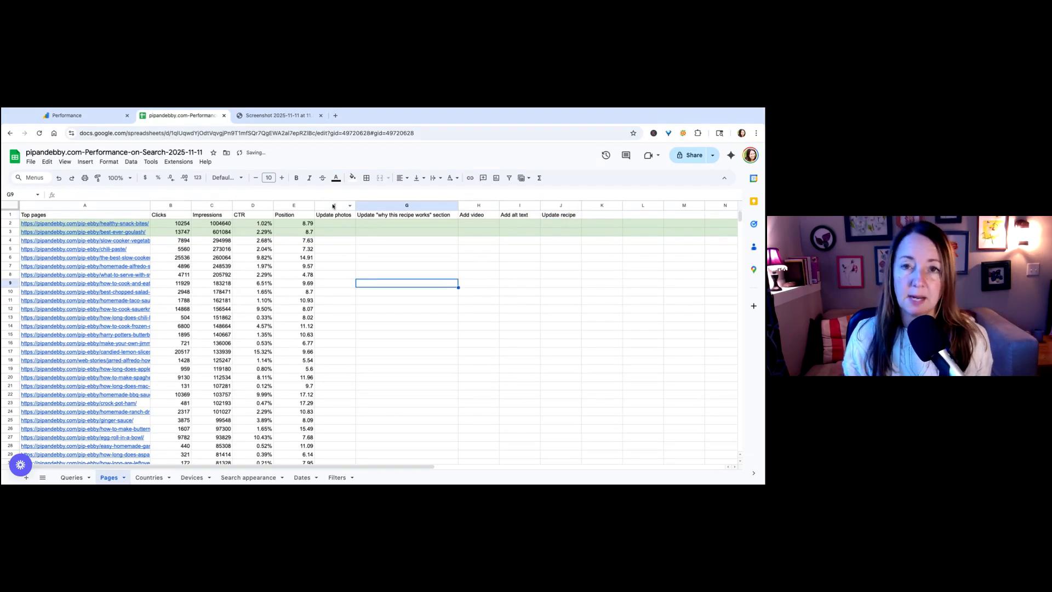